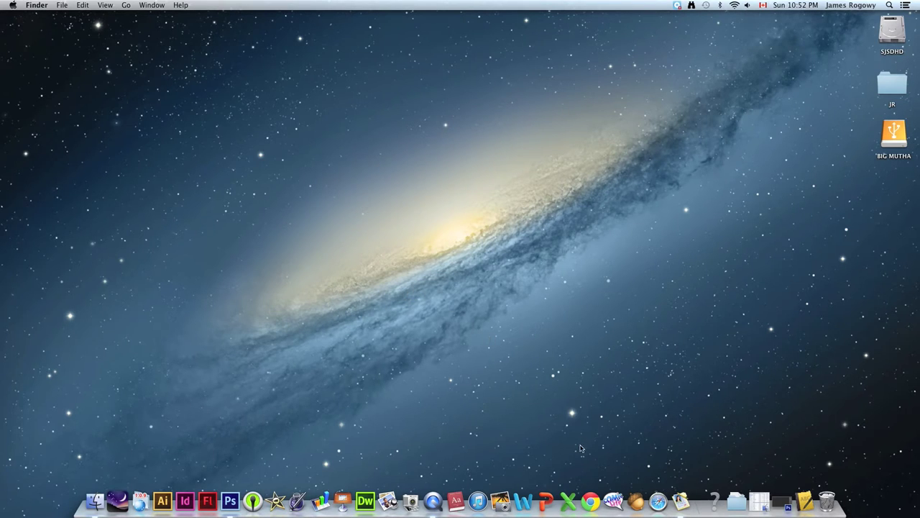
click(590, 498)
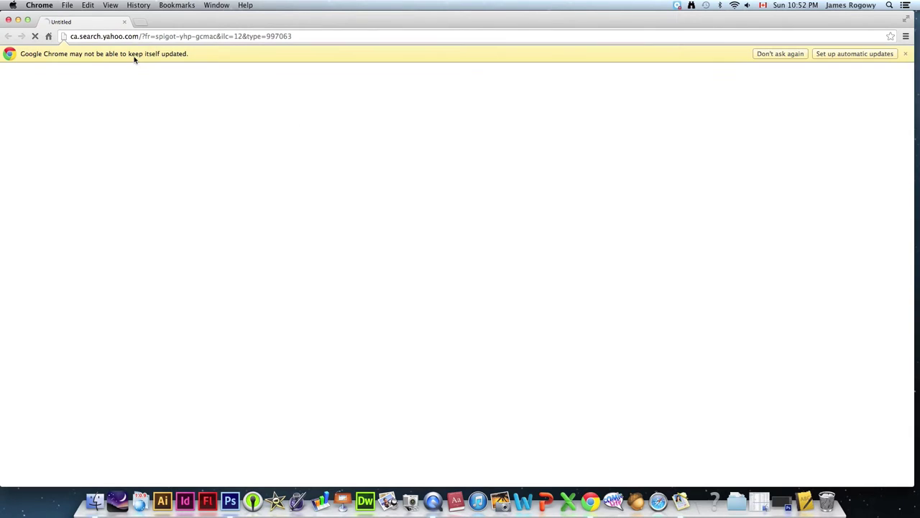
click(308, 36)
triple_click(307, 35)
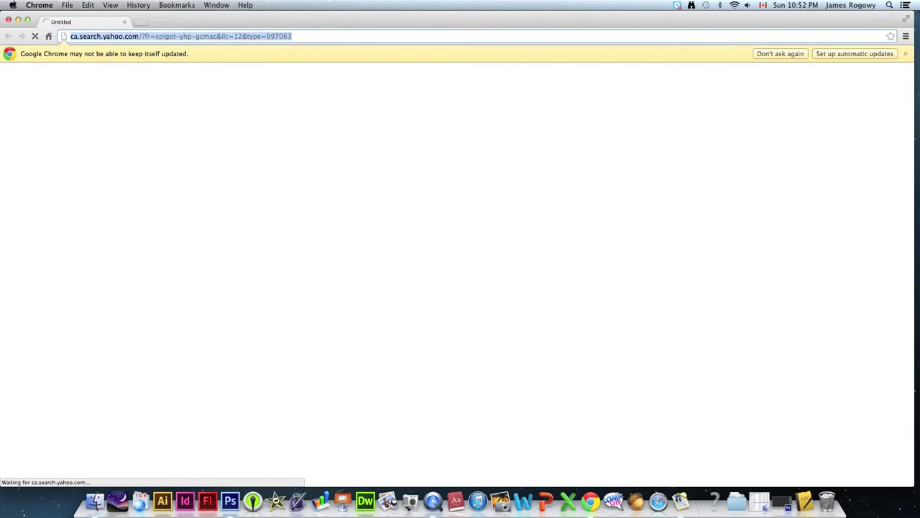
text(www.)
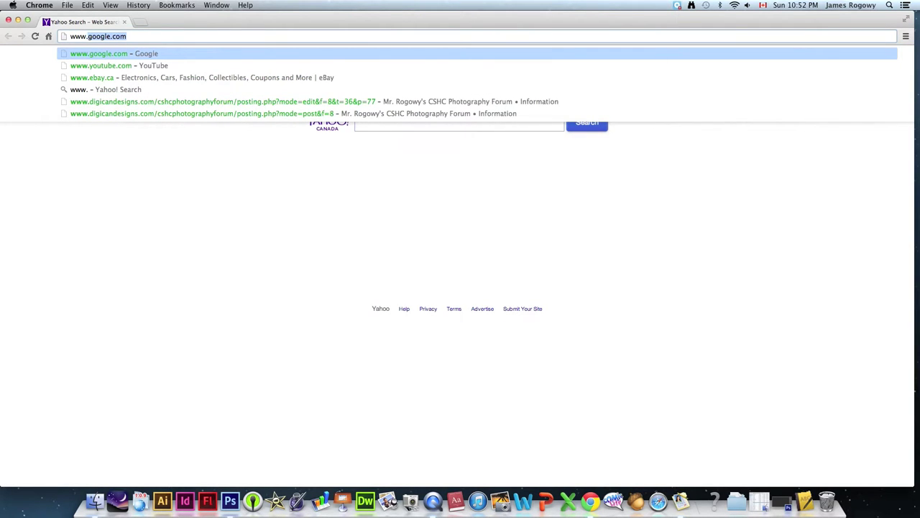
text(w)
text(ix.com)
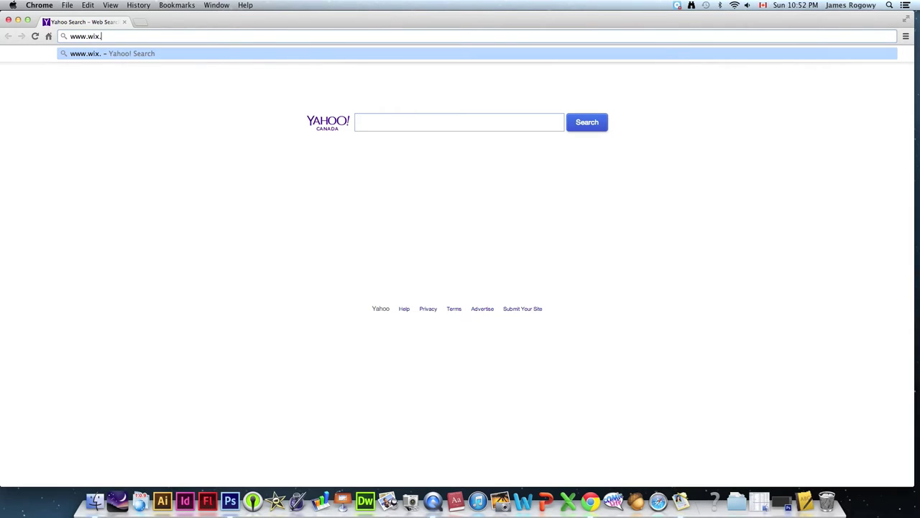
key(Return)
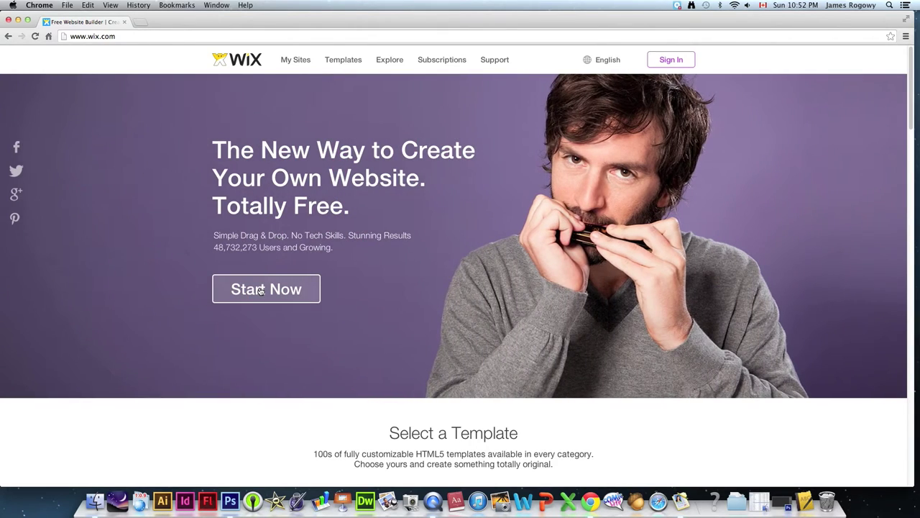
- Start creating a site and submit a Gmail address and password for sign-up
click(261, 290)
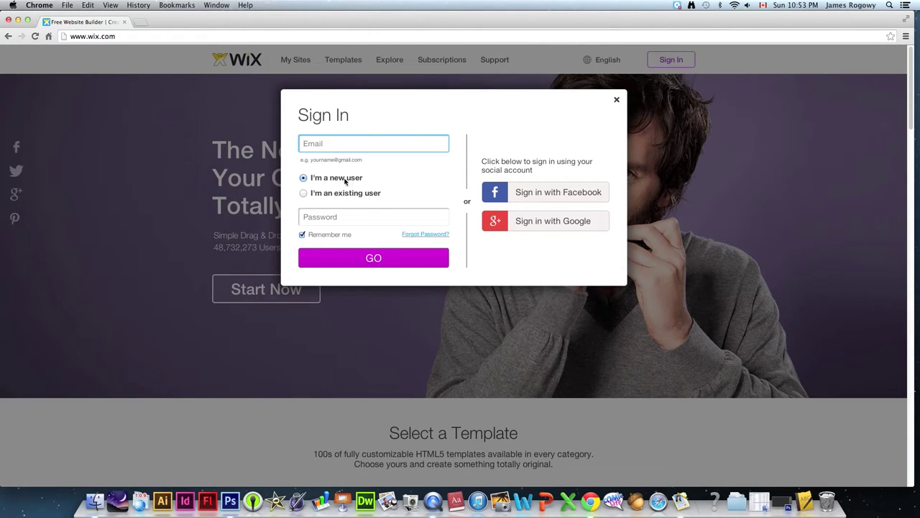
click(329, 145)
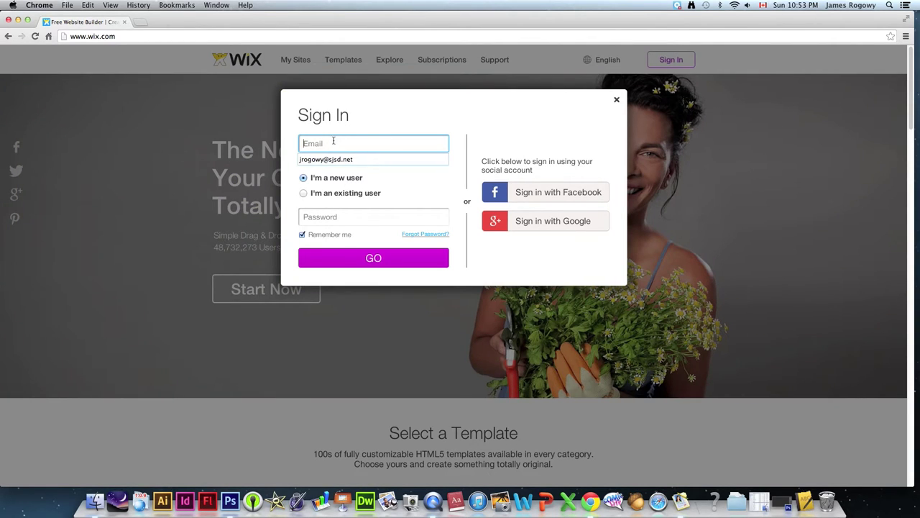
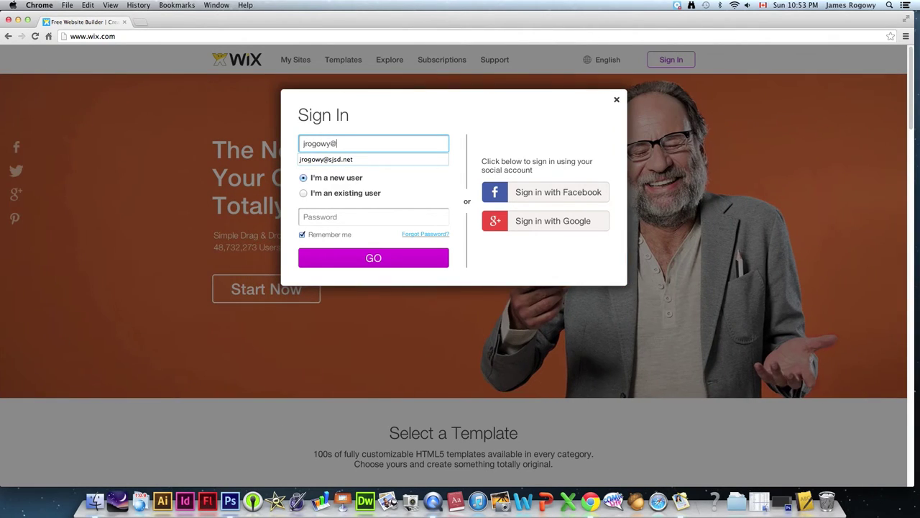
key(Tab)
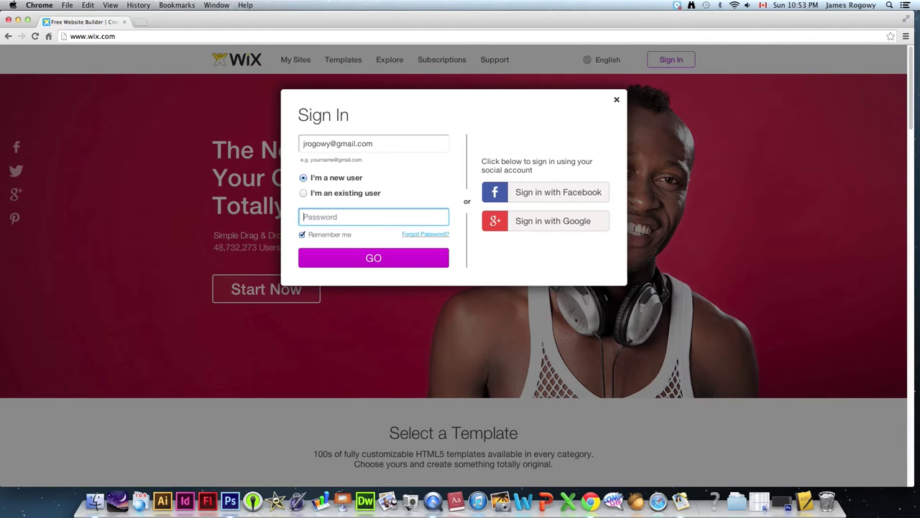
text(•••••••••)
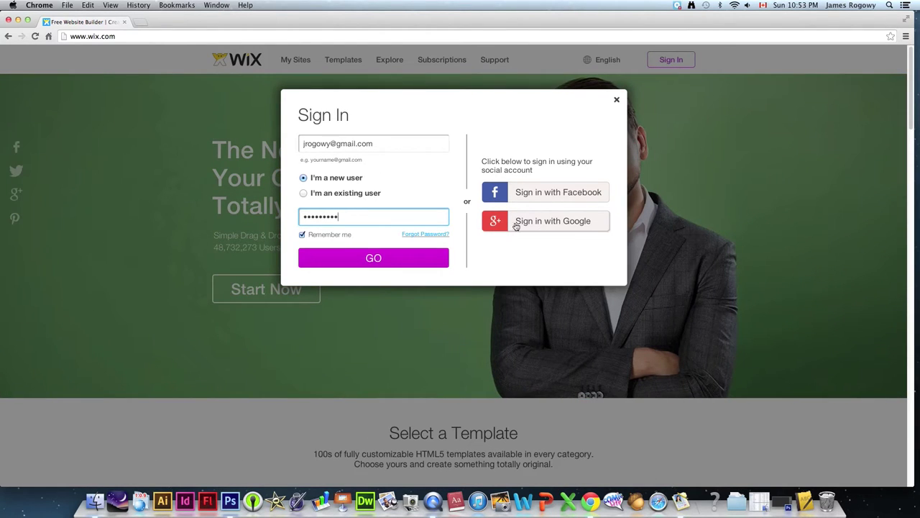
click(352, 260)
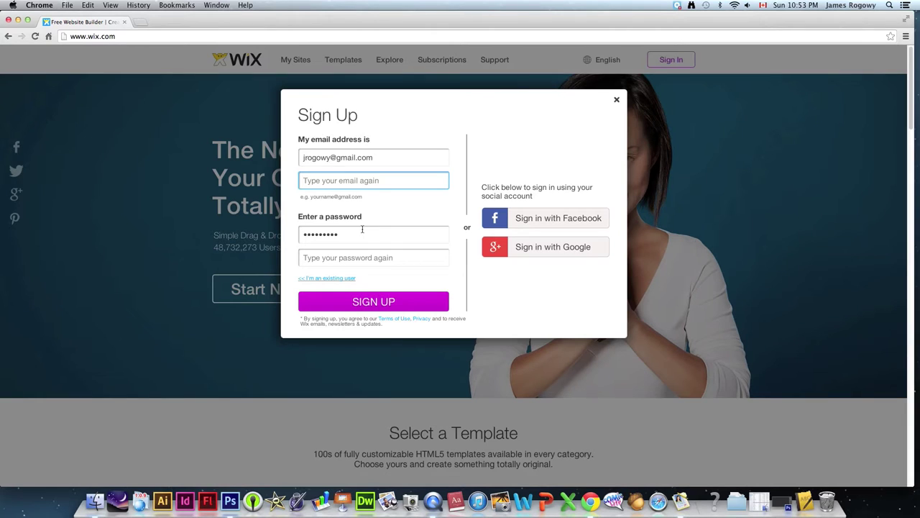
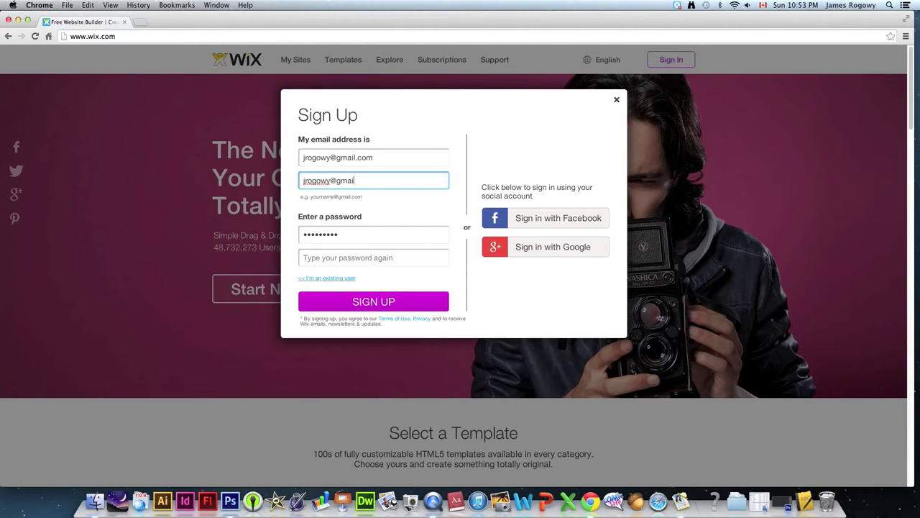
- Confirm the e-mail and password, then submit the new account registration
key(Tab)
key(Tab)
text(•••••••••)
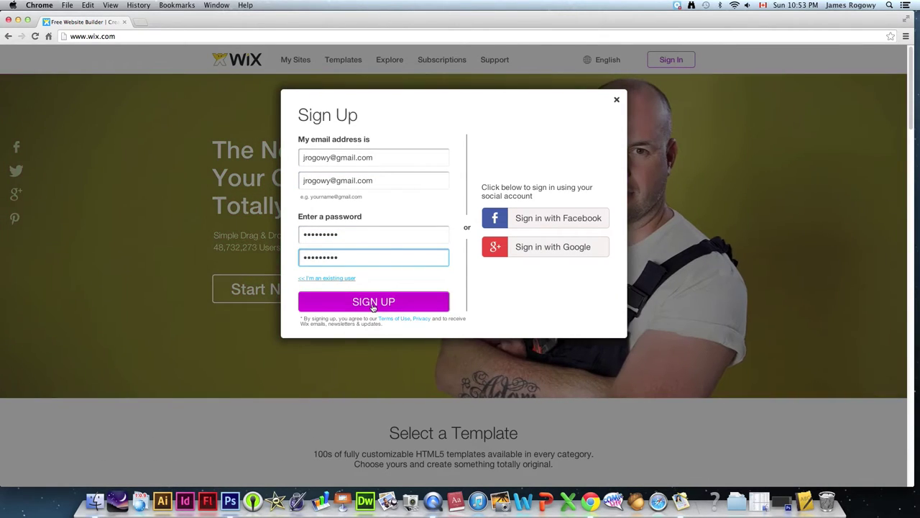
click(372, 302)
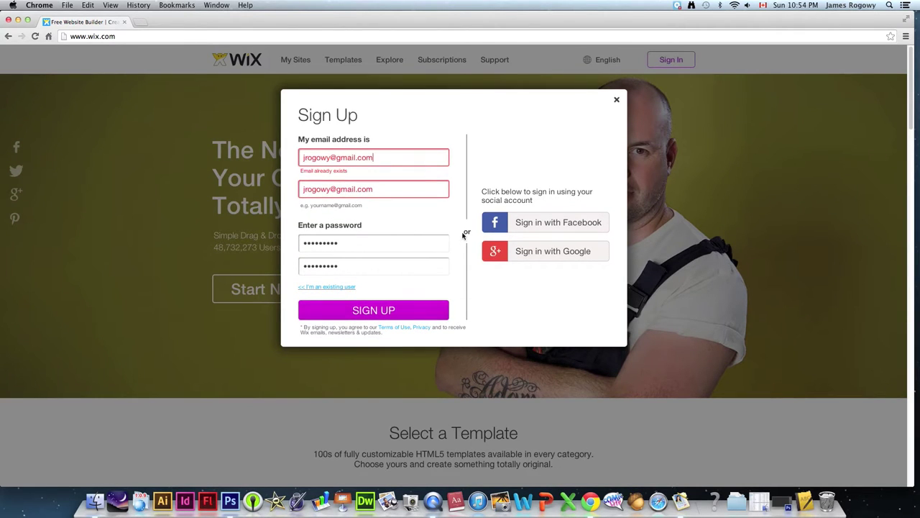
- Dismiss the Google account chooser and toggle between existing-user and new-user login modes
click(532, 255)
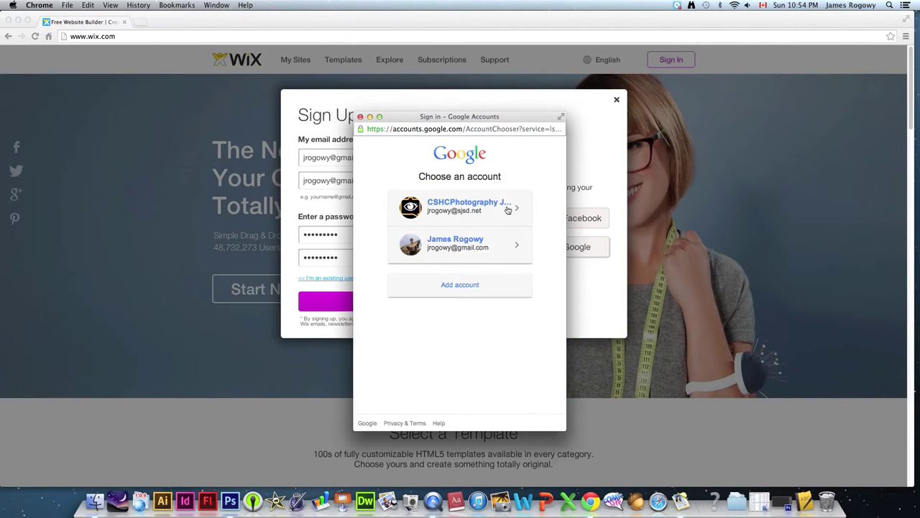
click(360, 116)
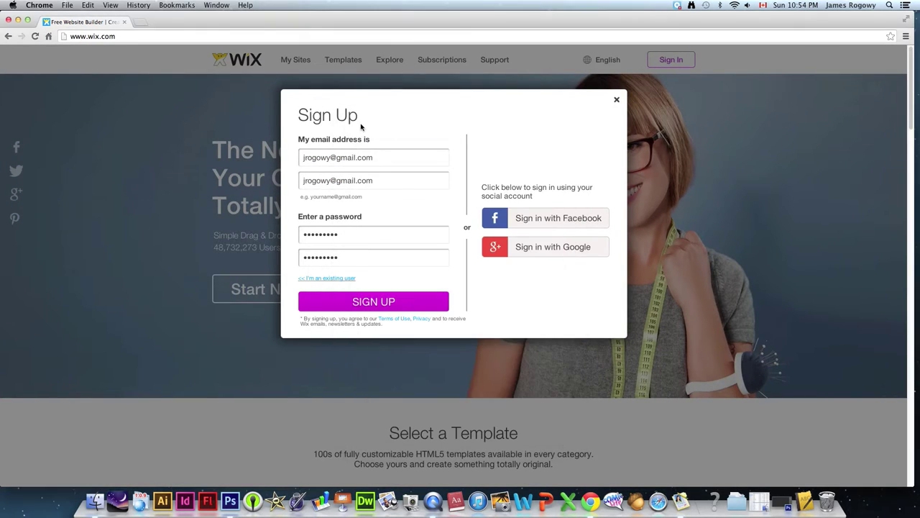
triple_click(382, 154)
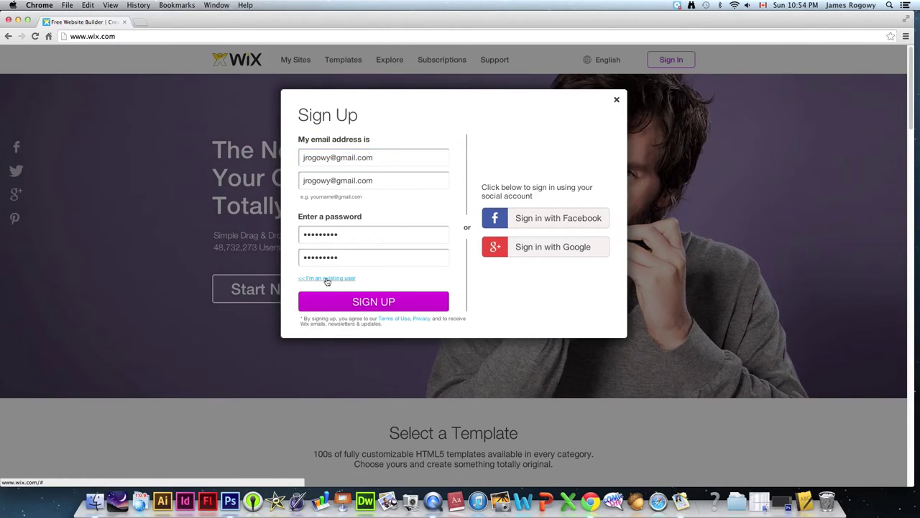
click(328, 279)
click(325, 180)
- Replace the e-mail with a different address, enter its password, and submit
drag(378, 144, 295, 98)
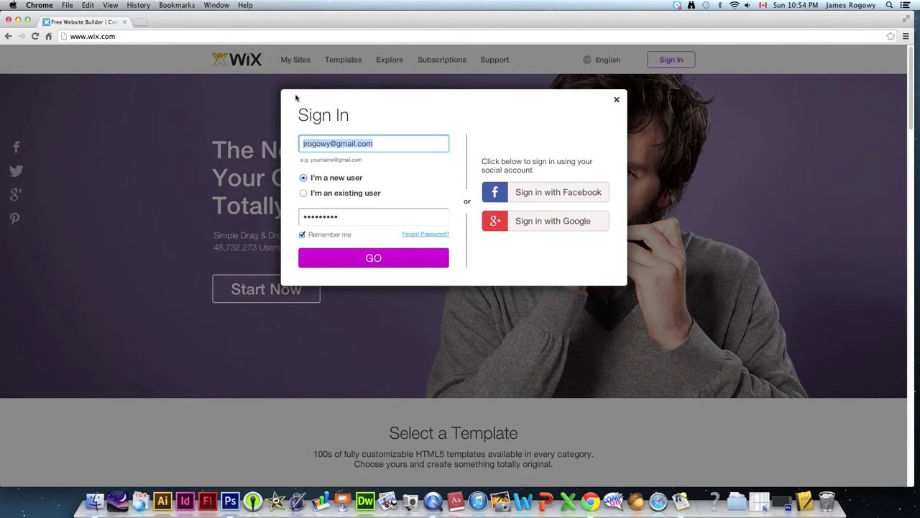
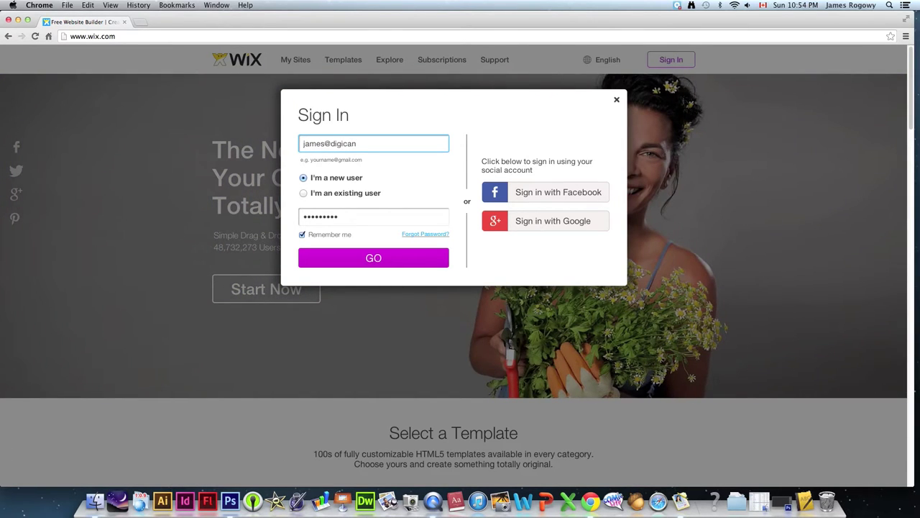
key(Tab)
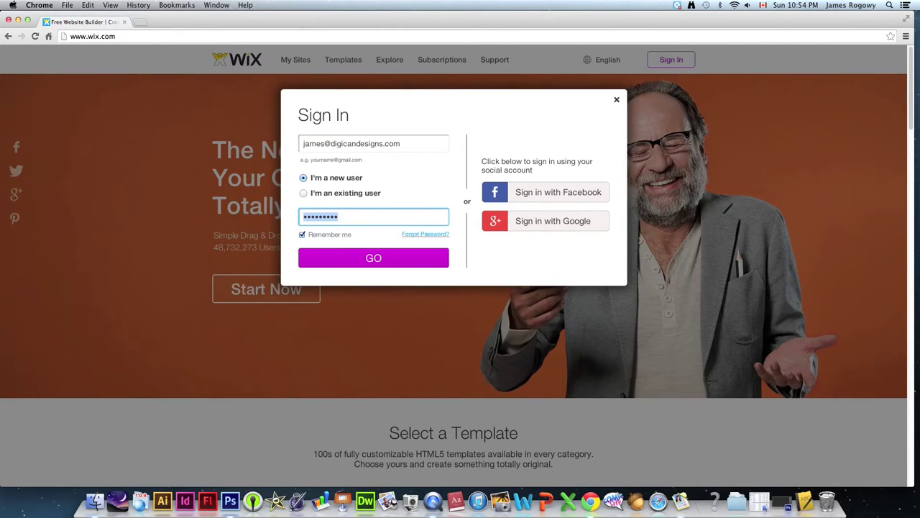
text(•••••••••)
click(377, 260)
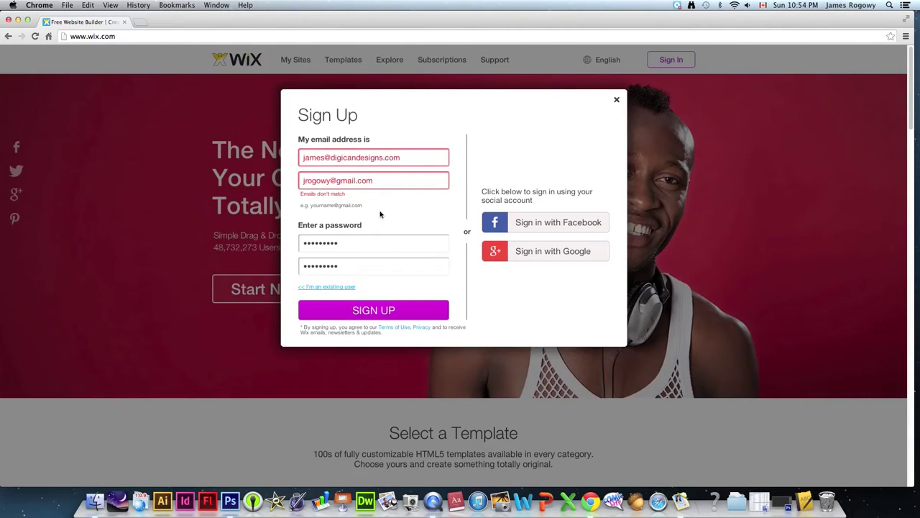
- Correct the confirmation e-mail, then log in as an existing user
drag(380, 182, 238, 171)
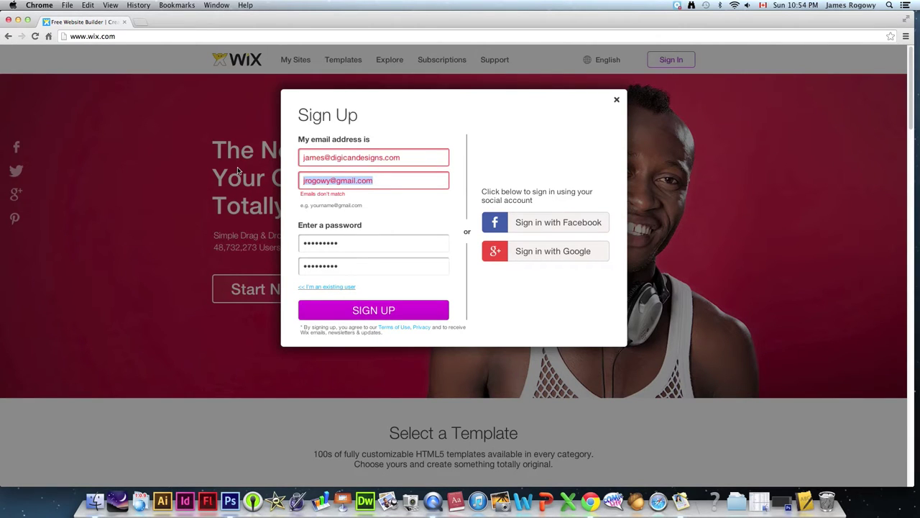
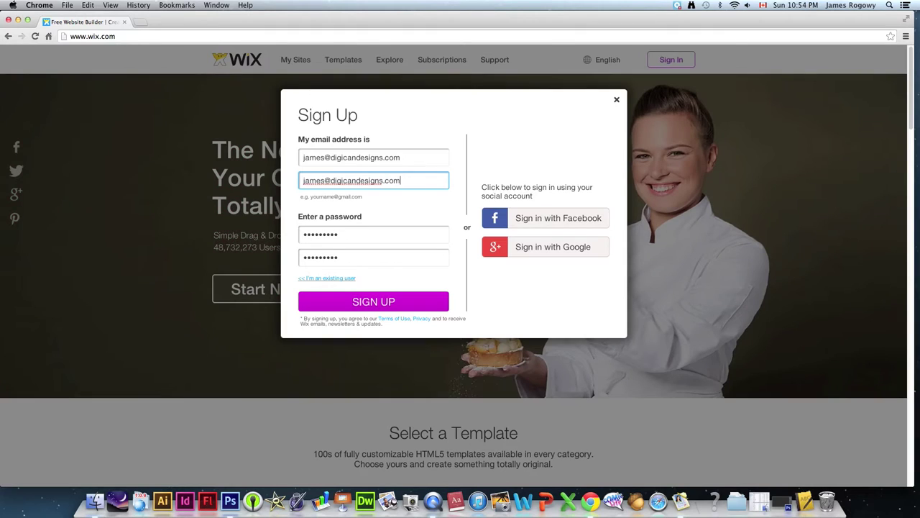
key(Tab)
key(Tab)
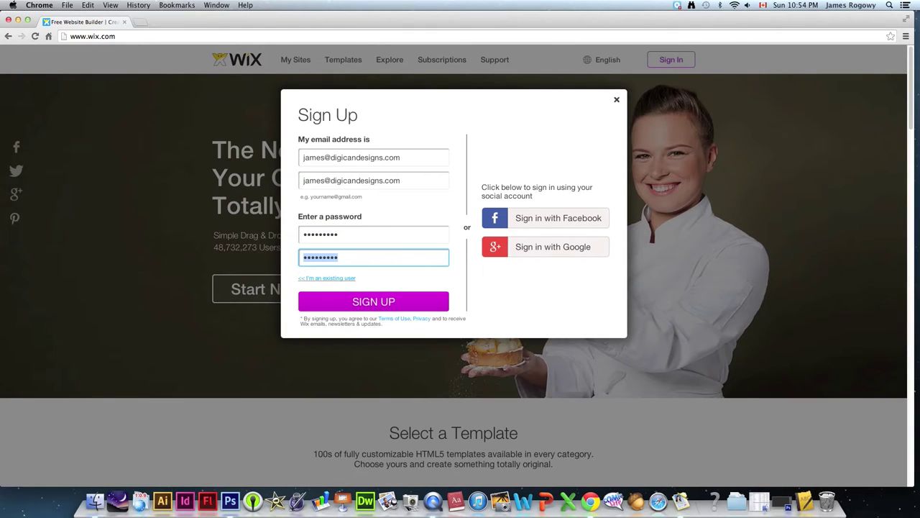
click(382, 305)
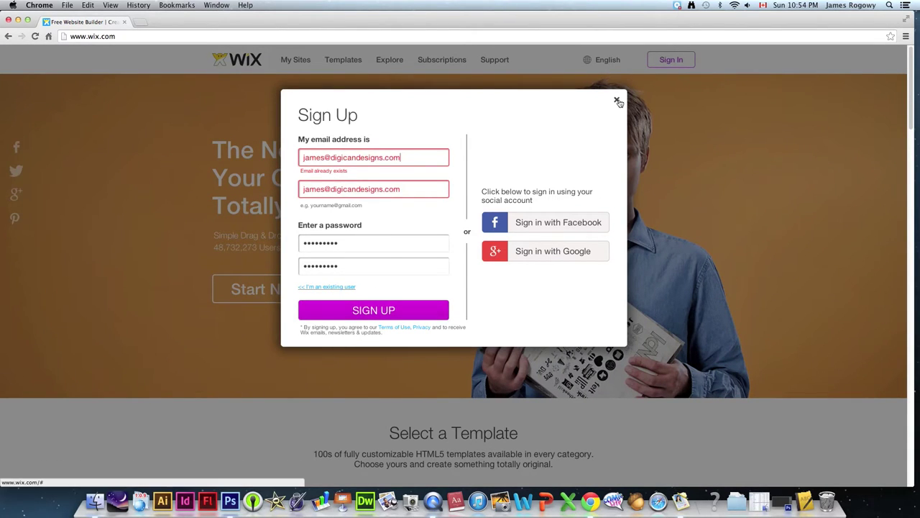
click(322, 286)
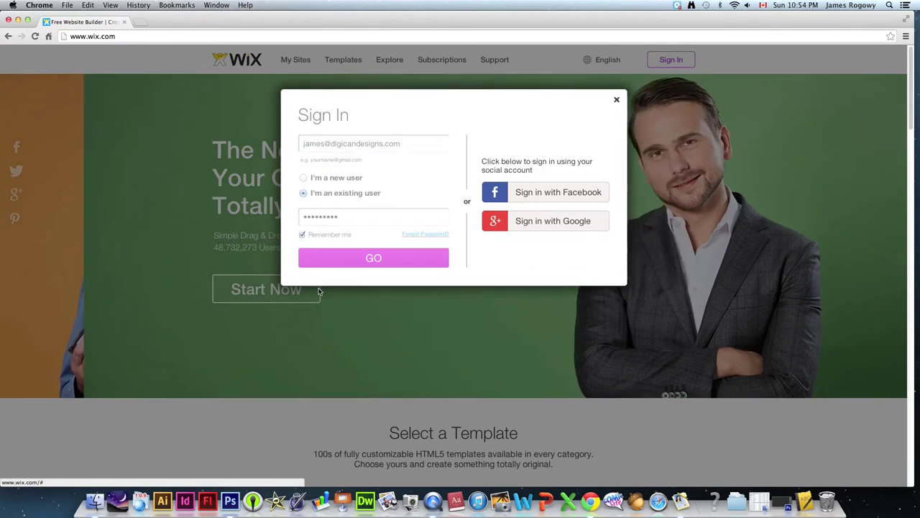
click(366, 260)
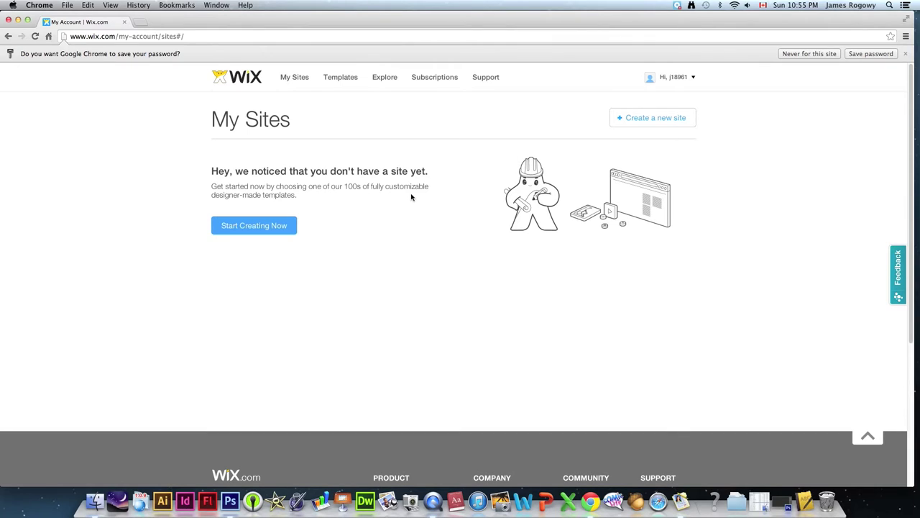
- Filter site templates to Photography and go to page 2 of the results
click(244, 227)
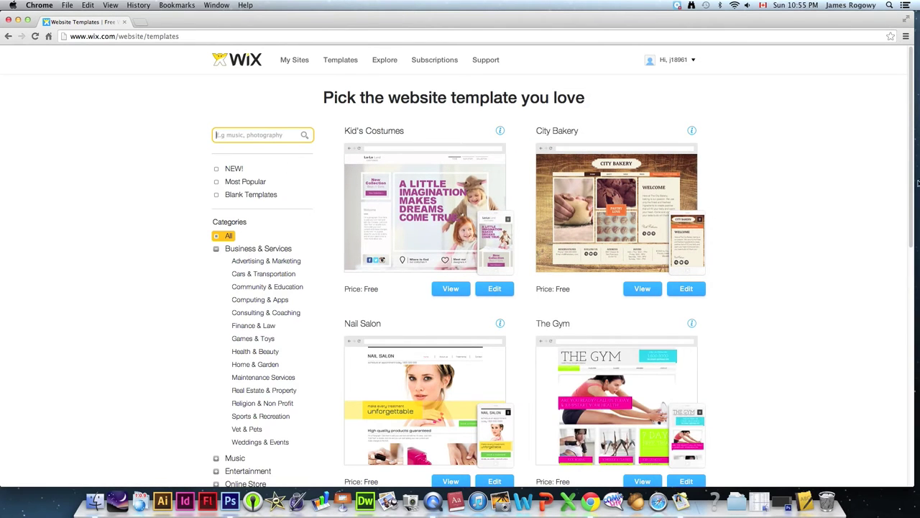
drag(908, 161, 906, 271)
scroll(906, 270, up, 3)
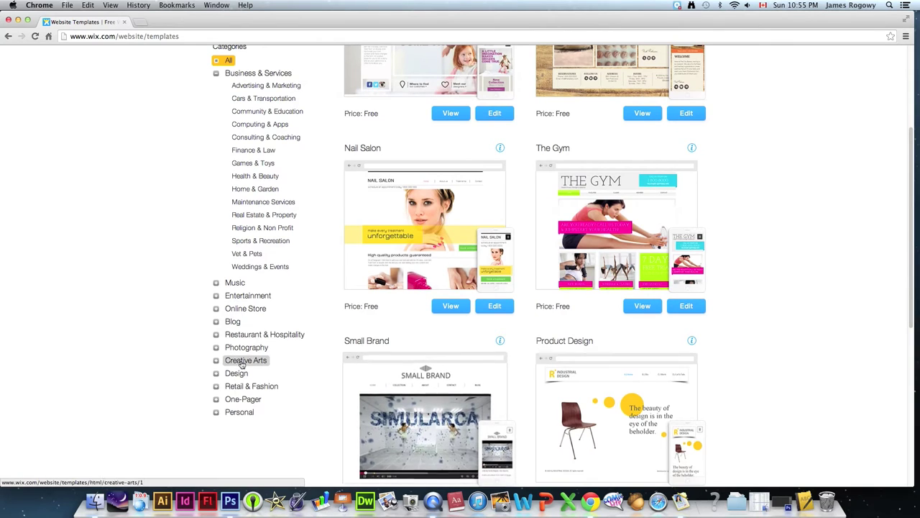
click(245, 347)
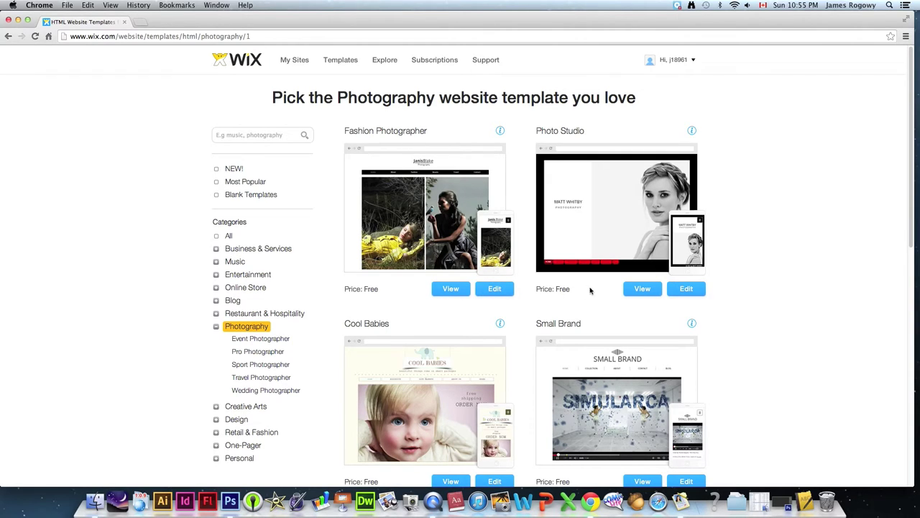
scroll(911, 154, down, 5)
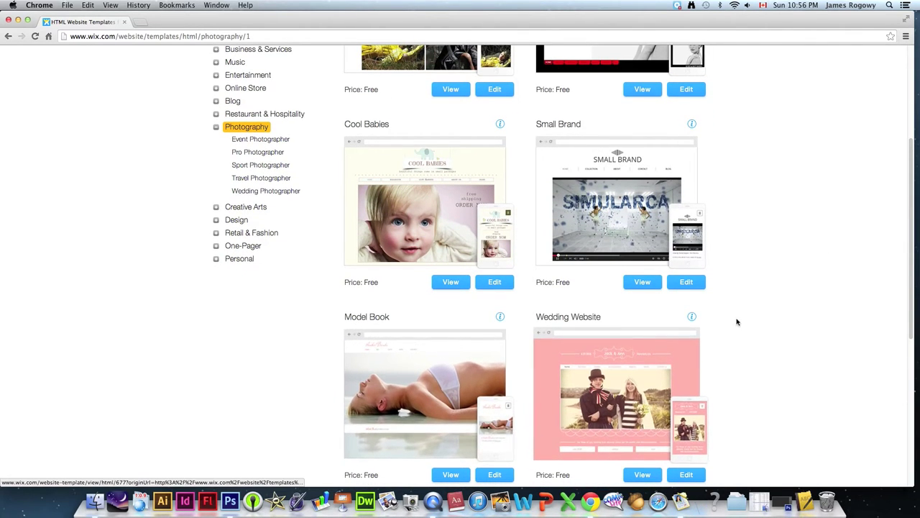
drag(911, 206, 887, 259)
click(640, 404)
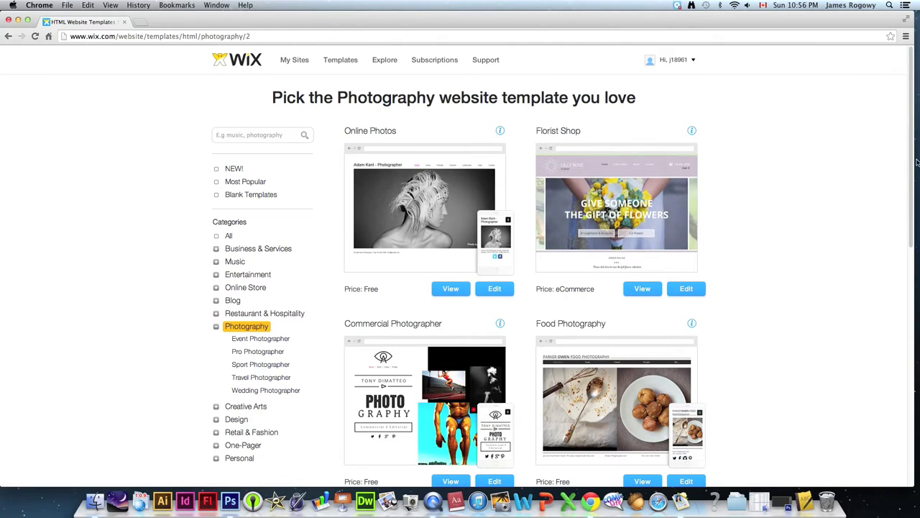
scroll(467, 216, down, 1)
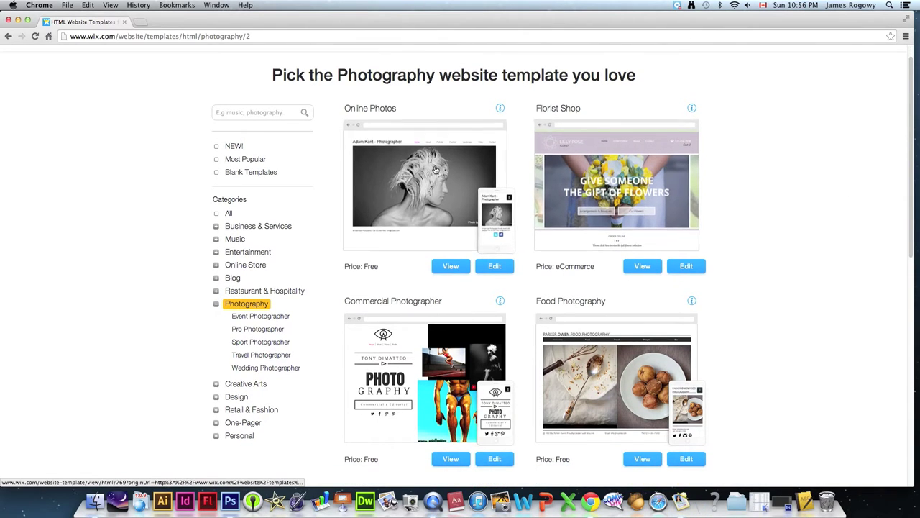
- Preview the Online Photos template and advance its homepage slideshow four photos
click(450, 267)
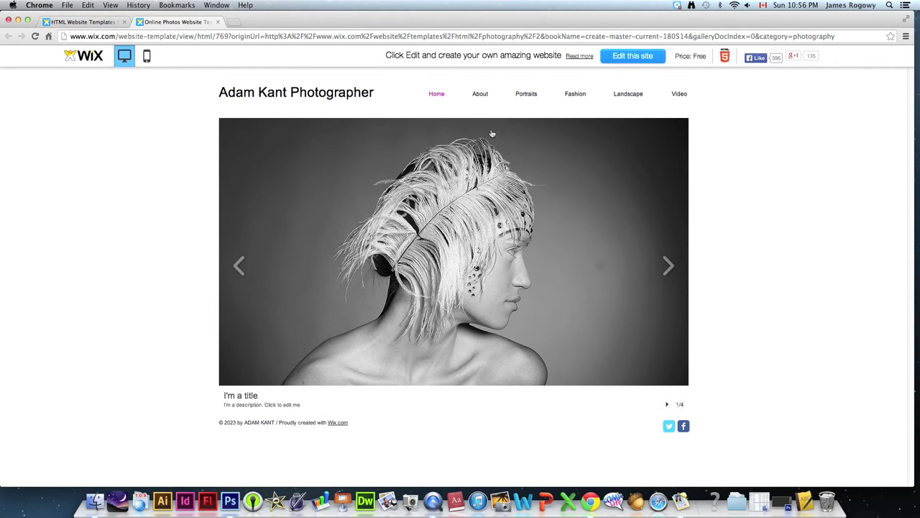
click(668, 266)
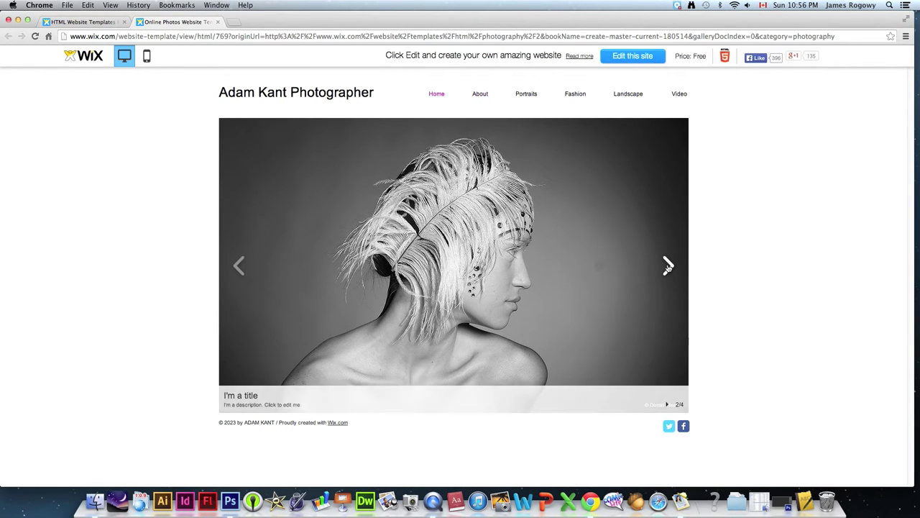
click(668, 266)
click(667, 266)
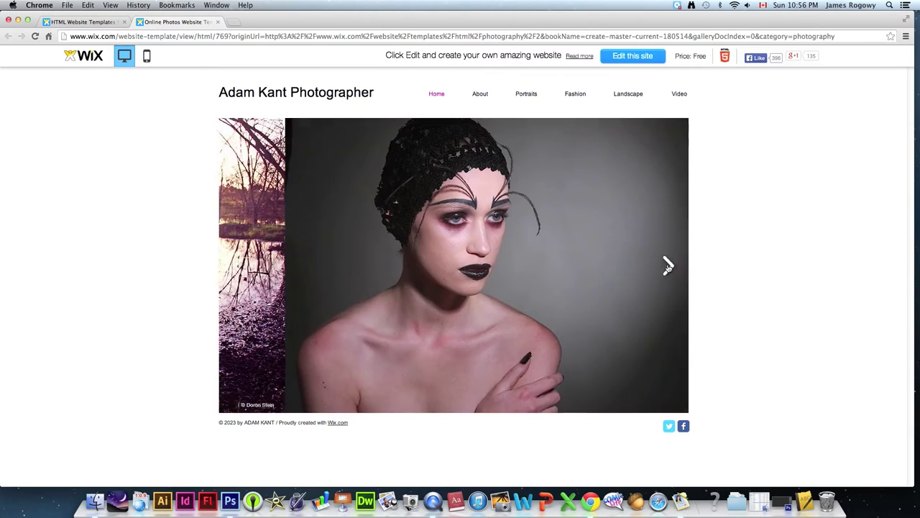
click(668, 266)
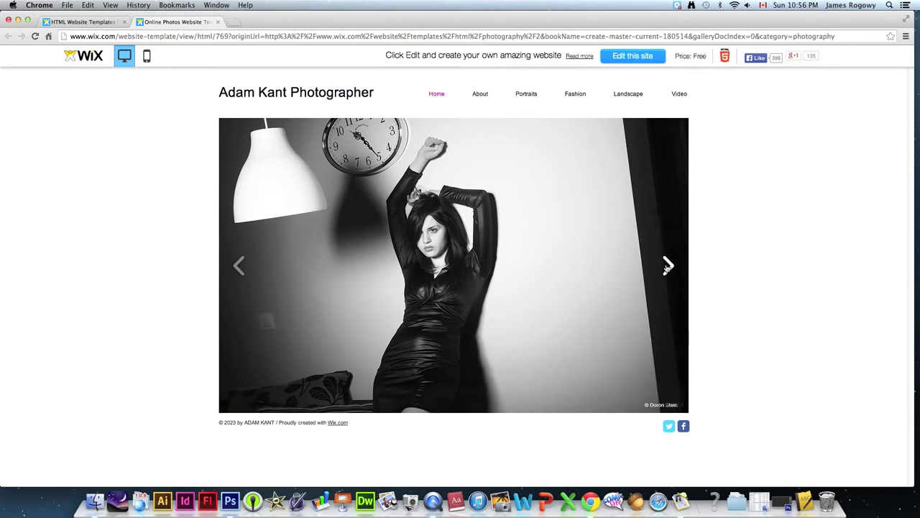
- Visit the About, Portraits, Fashion, Landscape and Video pages, then return Home
mouse_move(479, 96)
click(480, 95)
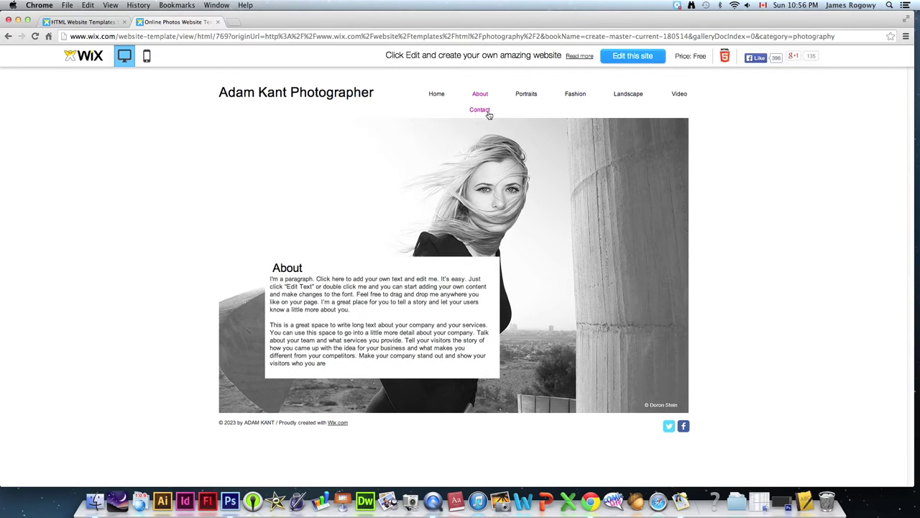
click(532, 95)
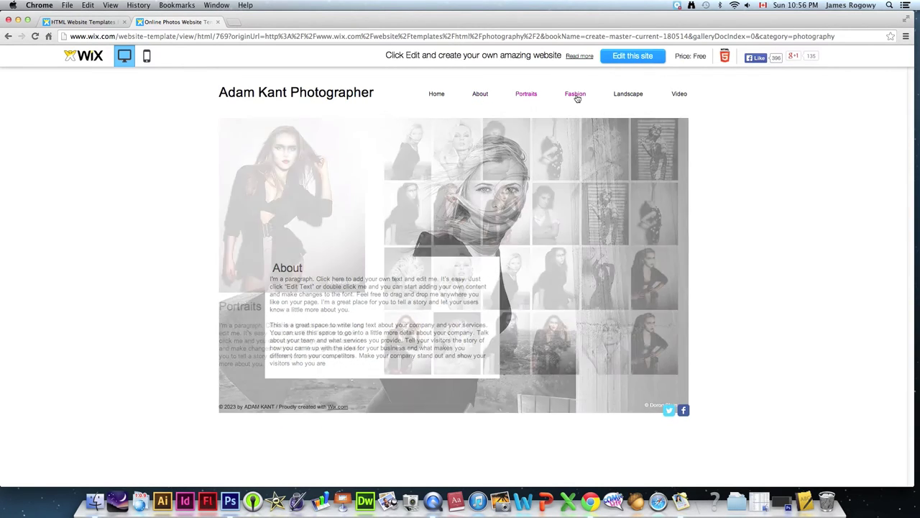
click(589, 98)
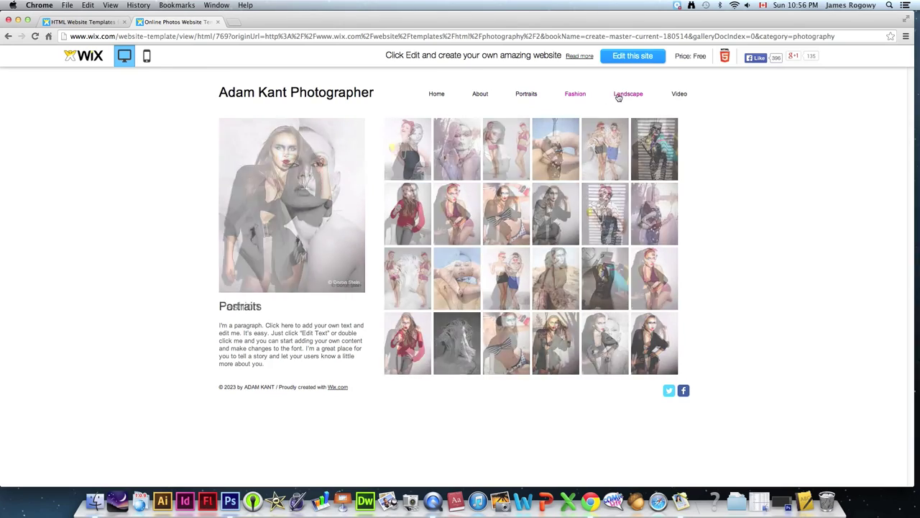
click(631, 99)
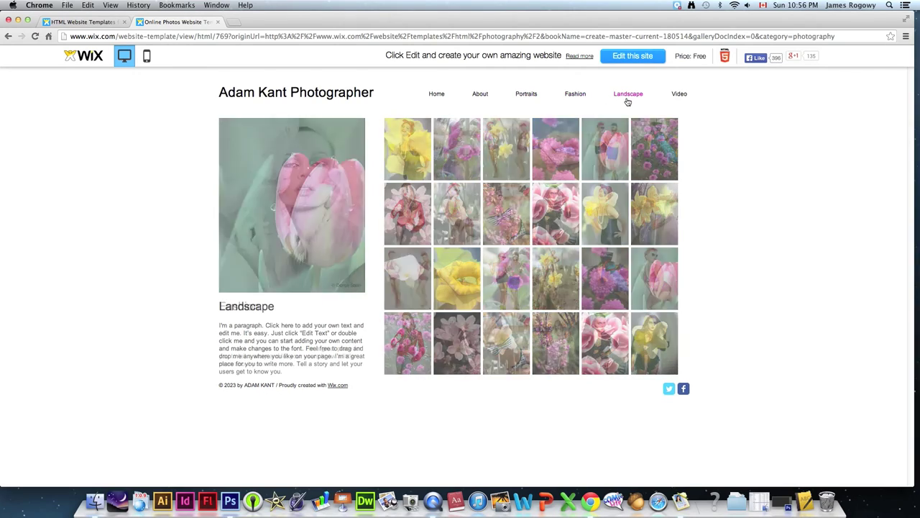
click(679, 95)
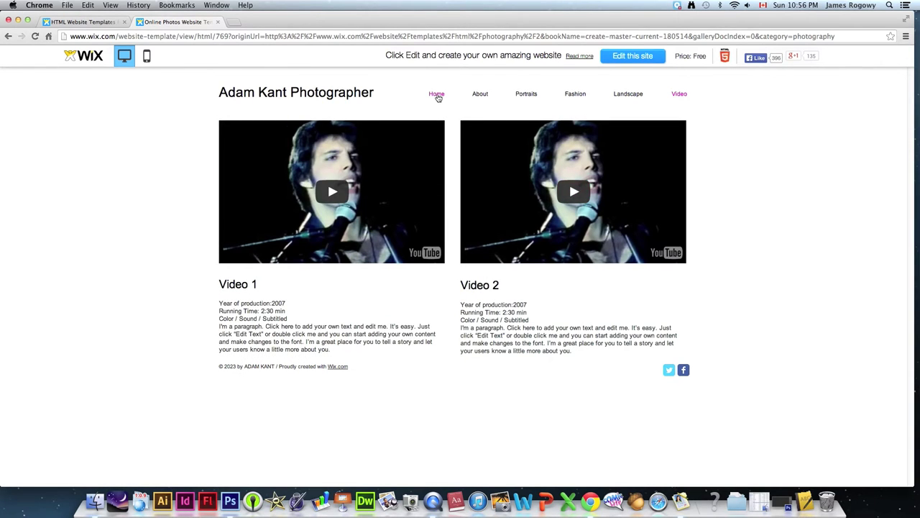
click(437, 95)
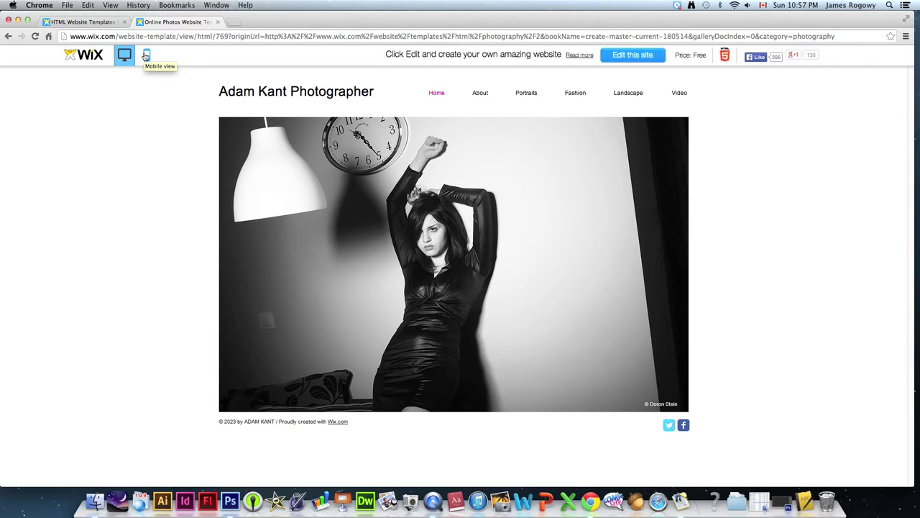
- Switch the preview to mobile, flip through the slideshow, and open Fashion from the menu
click(146, 56)
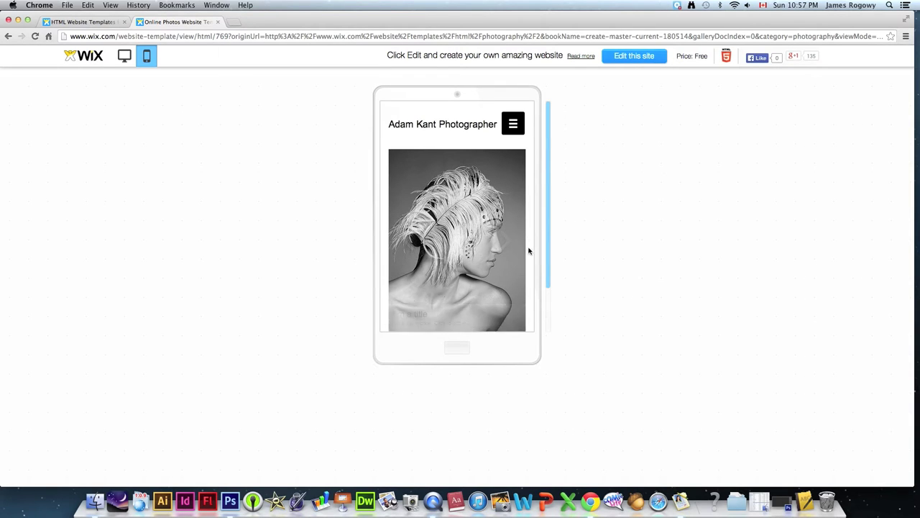
click(505, 240)
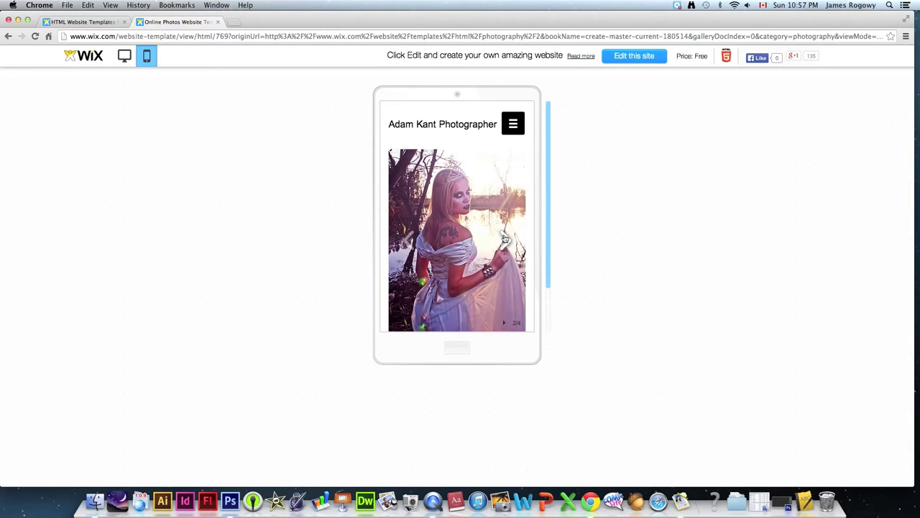
click(506, 240)
click(505, 240)
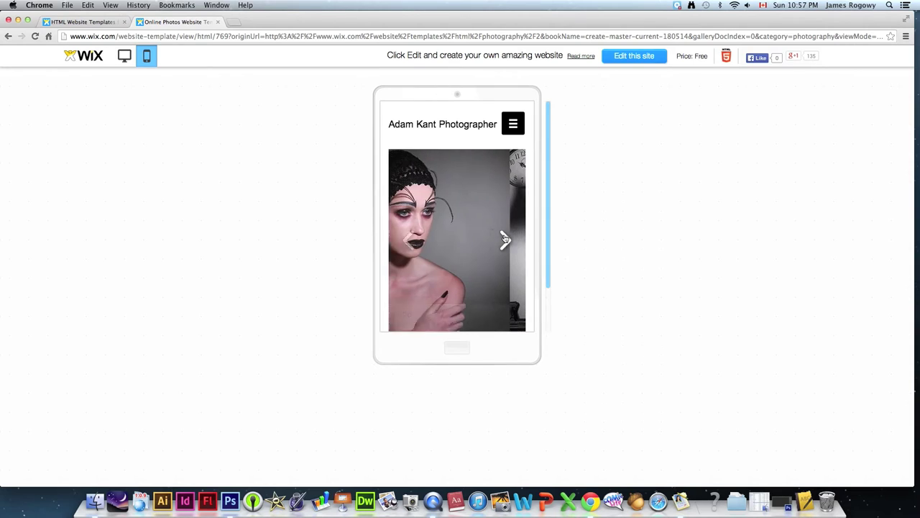
scroll(548, 196, down, 1)
drag(547, 195, 544, 177)
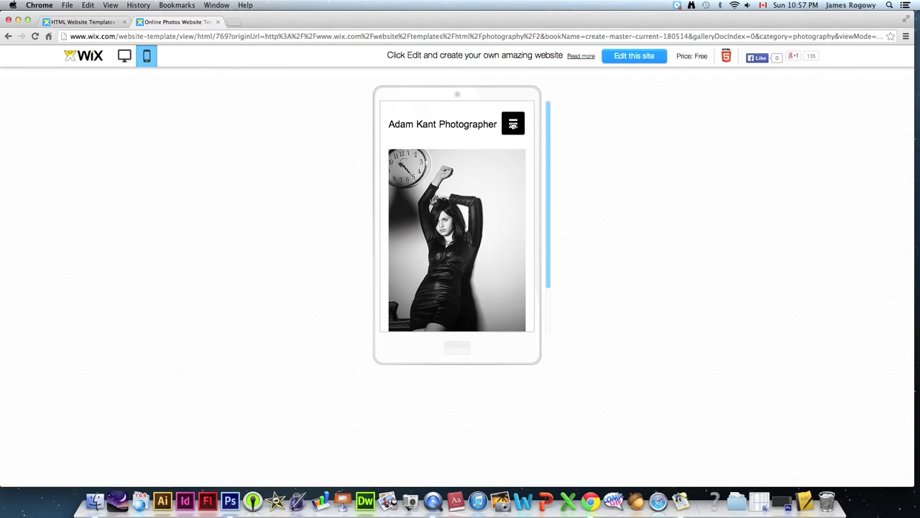
click(513, 125)
click(411, 215)
drag(545, 161, 536, 143)
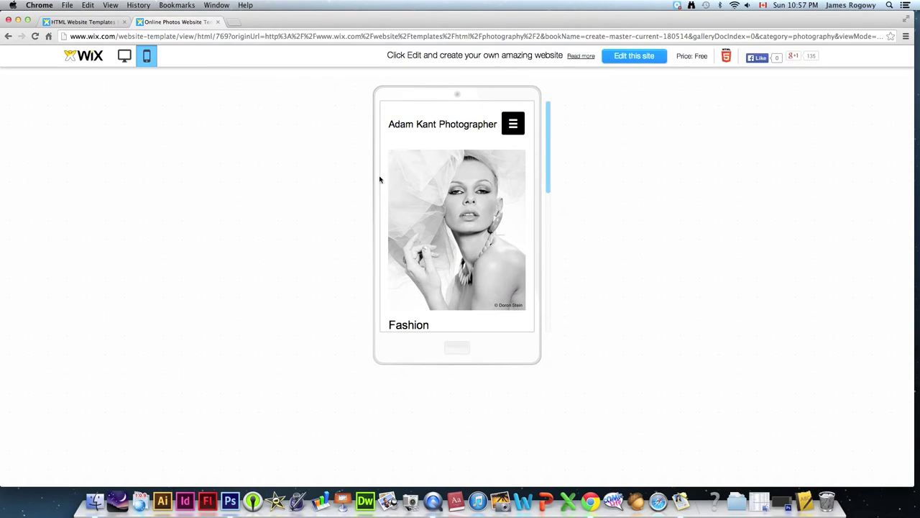
- Open Online Photos in the HTML Editor and dismiss the welcome video
click(635, 57)
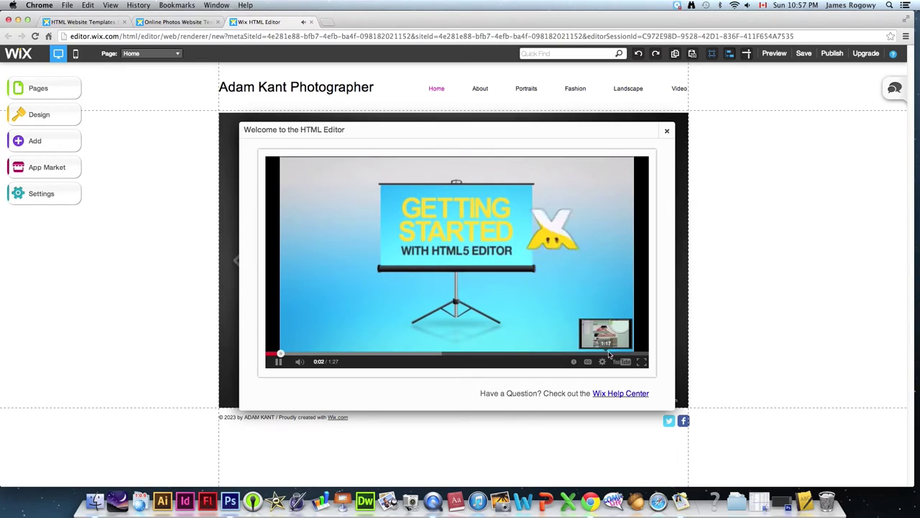
click(668, 133)
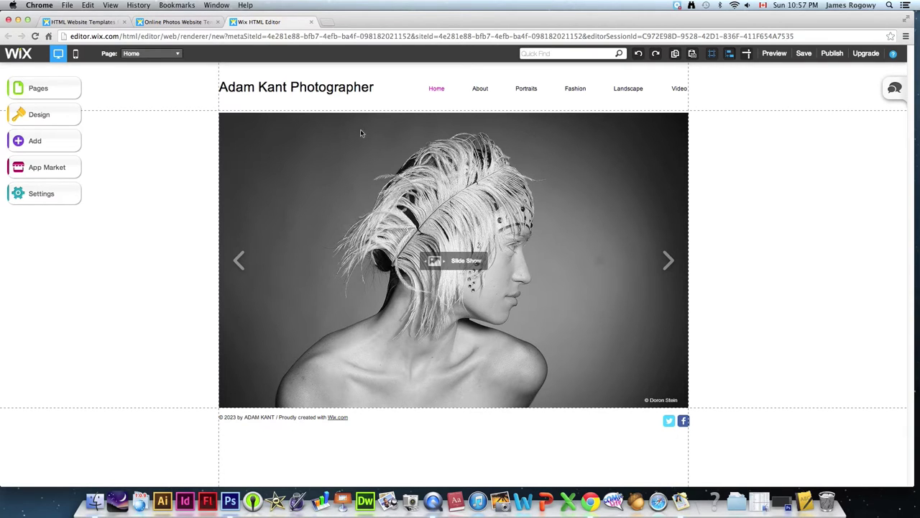
- Replace the title's name with the owner's, widen it, and change 'Photographer' to 'Photography'
click(280, 87)
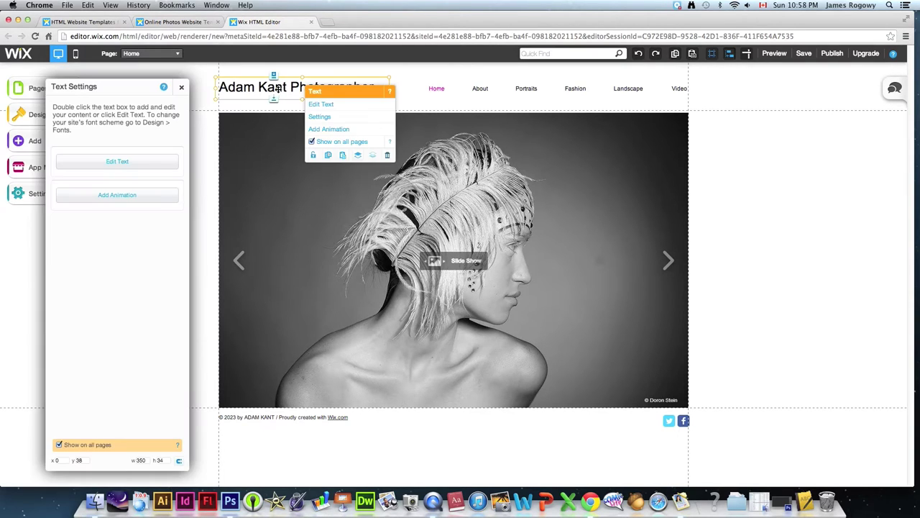
double_click(282, 86)
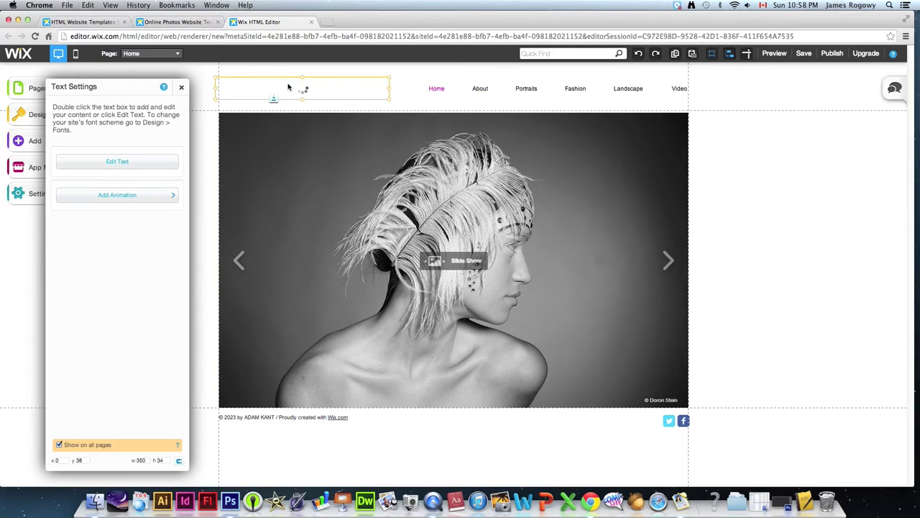
drag(286, 86, 203, 87)
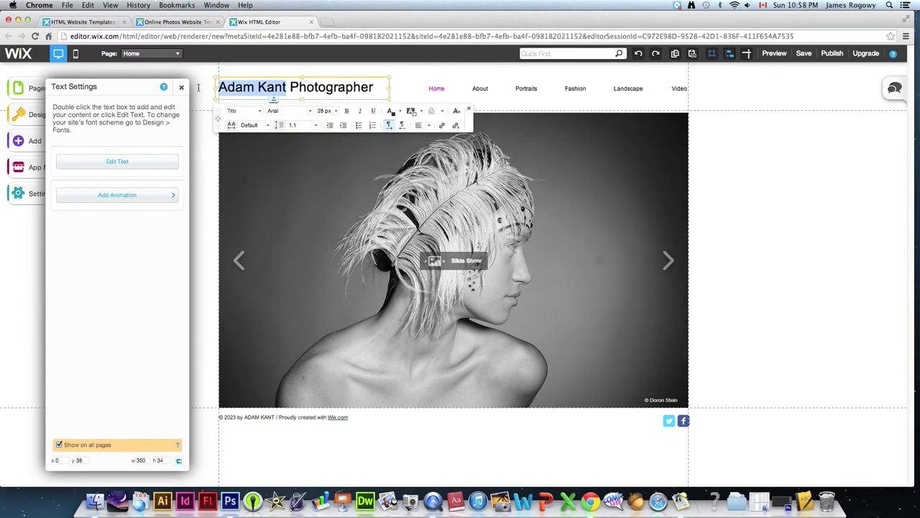
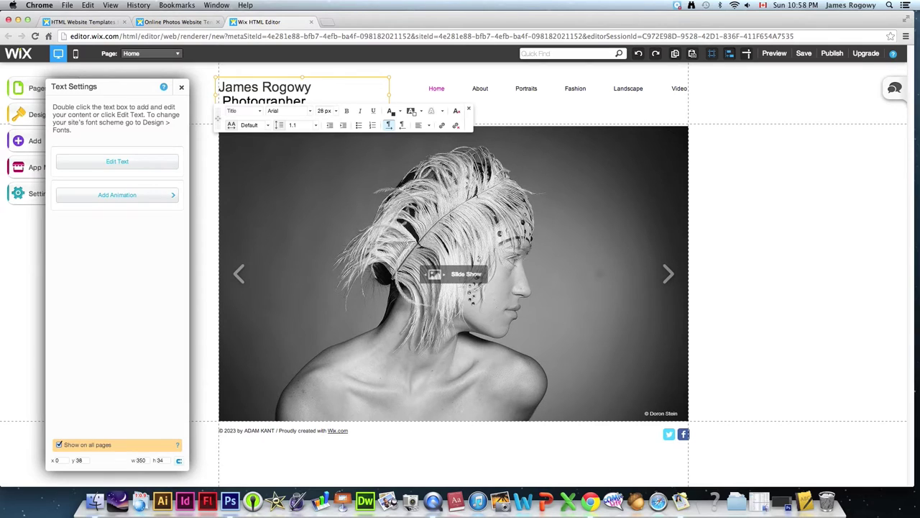
drag(391, 96, 411, 96)
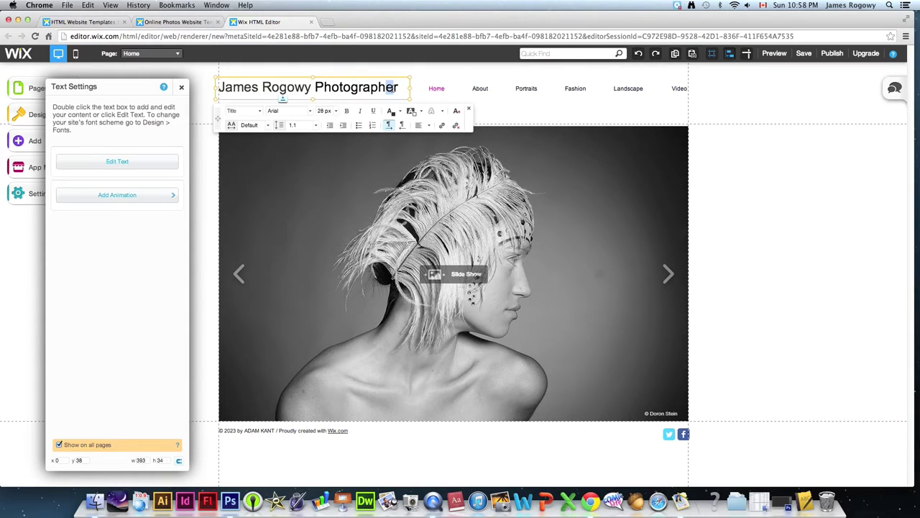
text(y)
drag(399, 87, 154, 97)
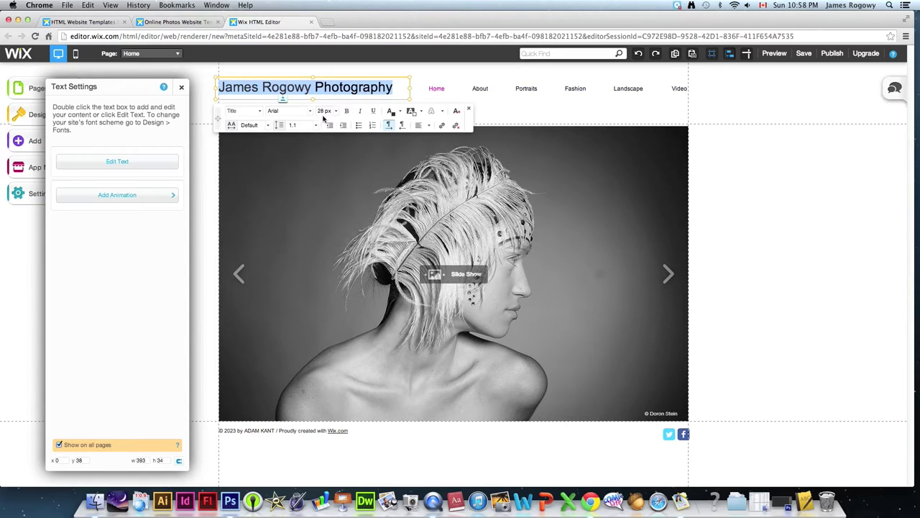
click(421, 71)
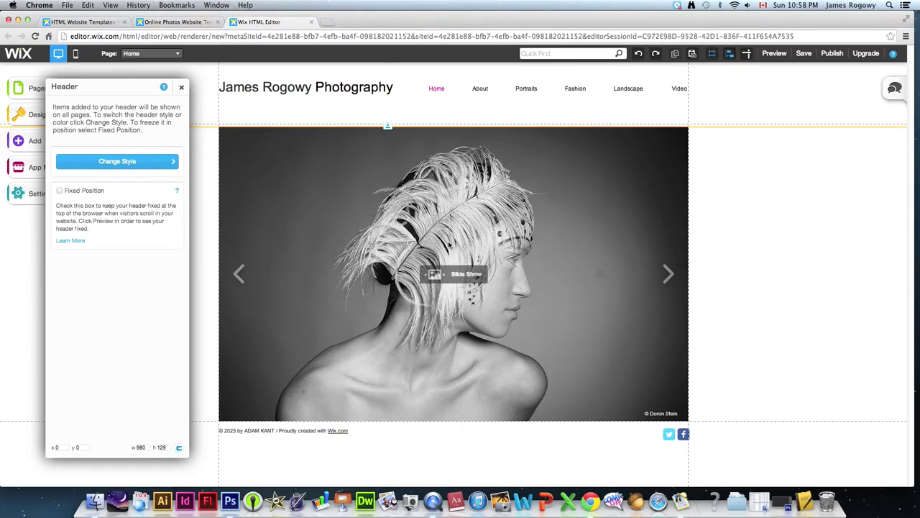
- From the slideshow's image organiser, pick northernlights.jpg in Desktop/JR for upload
click(447, 243)
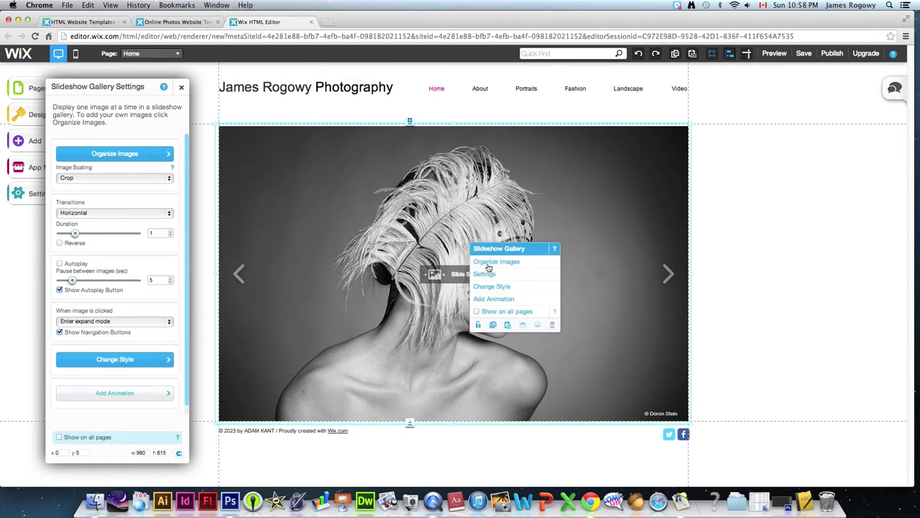
click(489, 262)
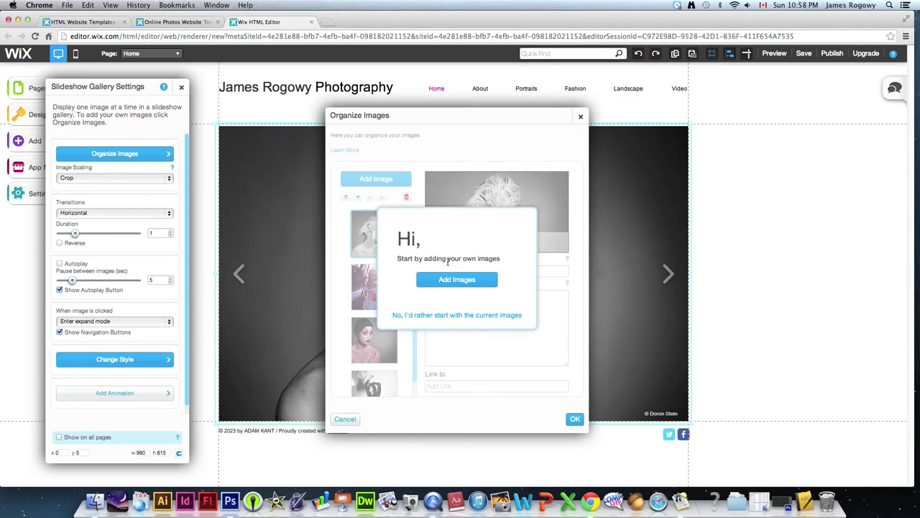
click(460, 279)
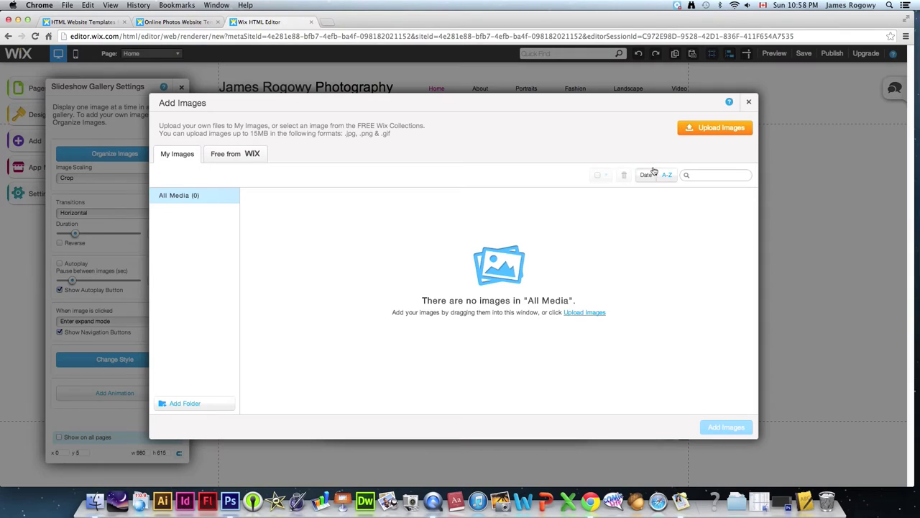
click(394, 223)
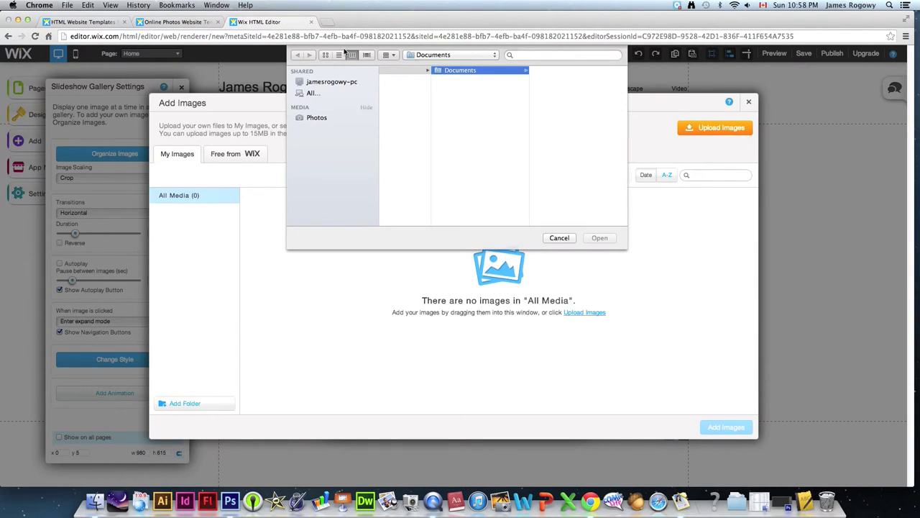
click(318, 104)
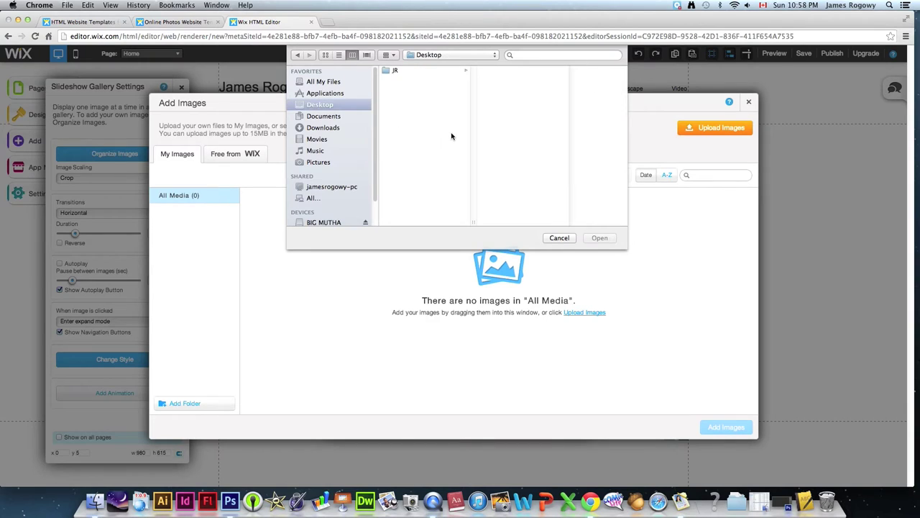
click(407, 72)
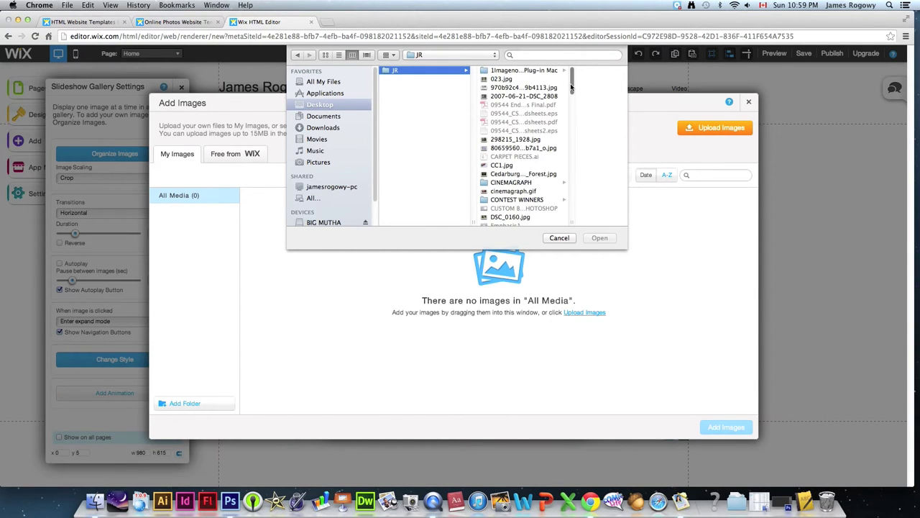
drag(572, 85, 572, 169)
click(525, 134)
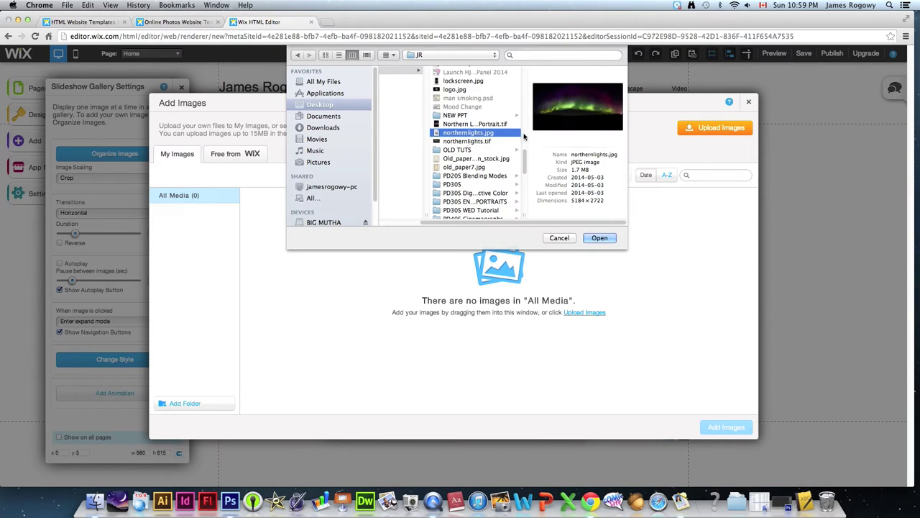
- Upload northernlights.jpg, add it to the slideshow gallery, and confirm with OK
click(599, 238)
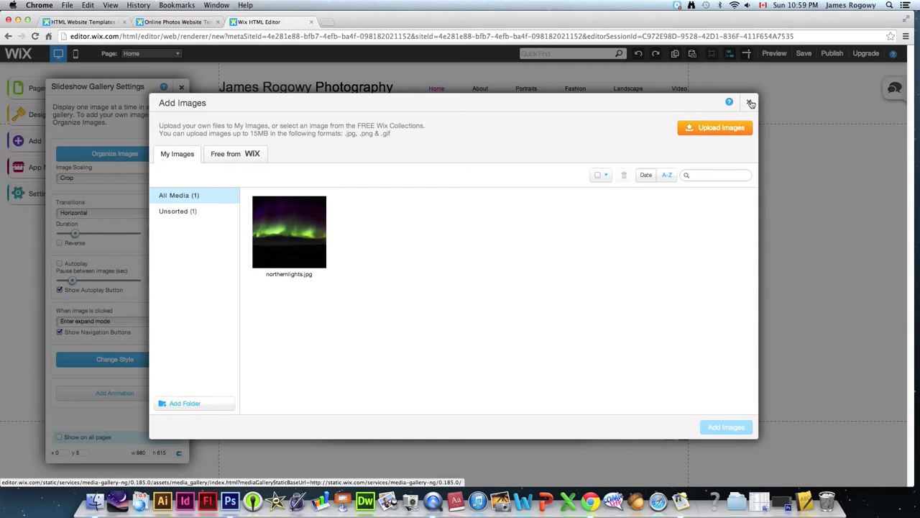
click(309, 237)
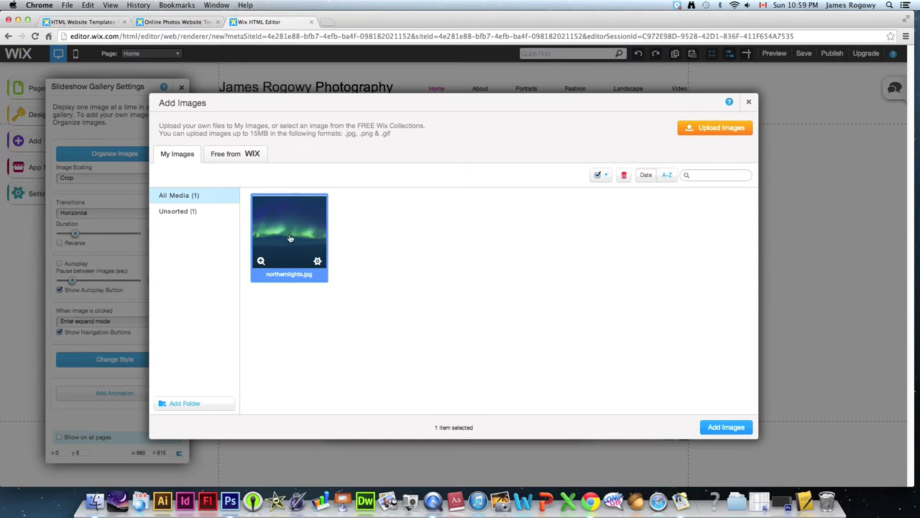
click(726, 428)
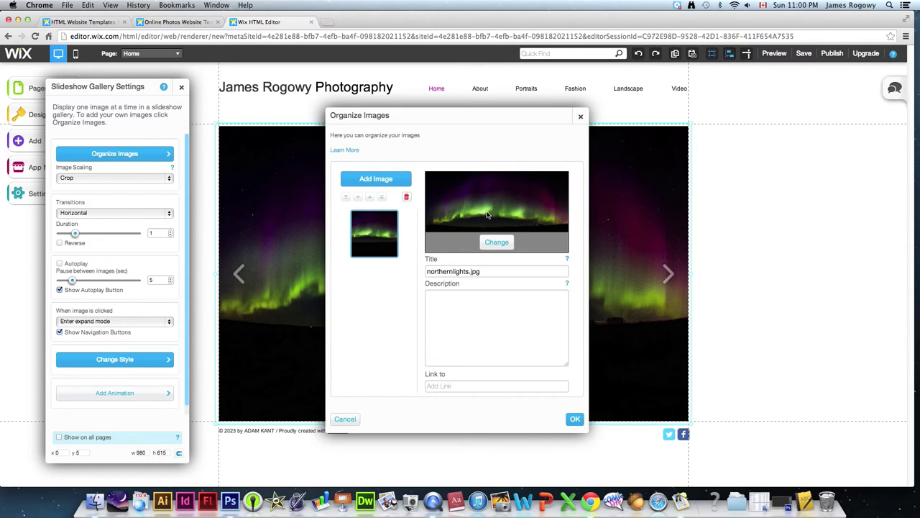
click(582, 119)
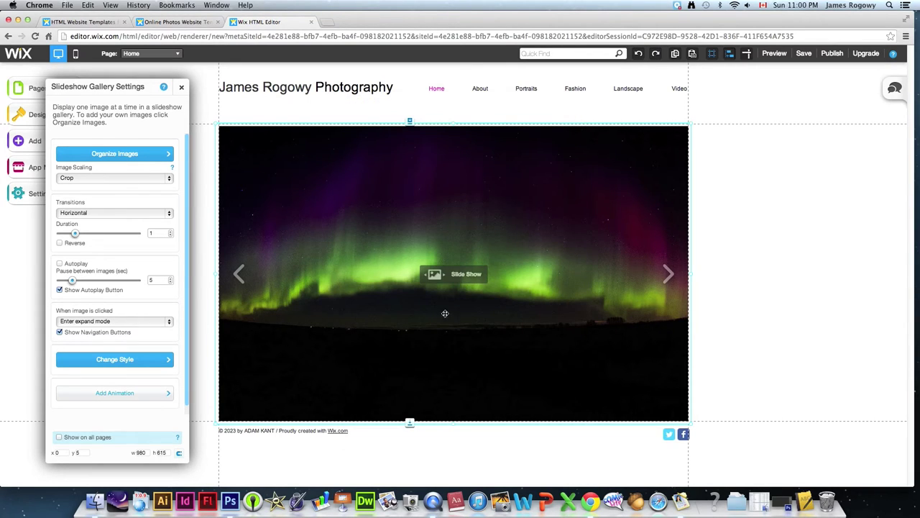
- Open the Pages panel listing Home, About with Contact, Portraits, Fashion, Landscape and Video
click(755, 270)
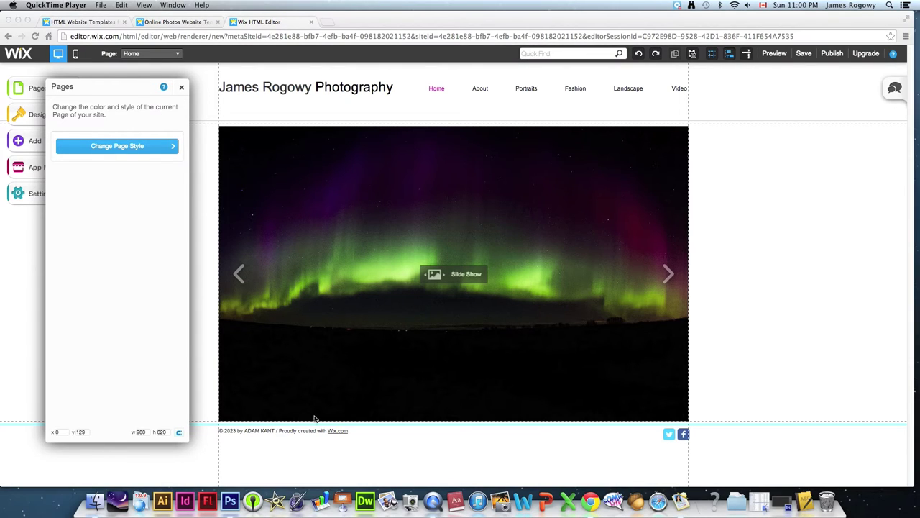
click(117, 87)
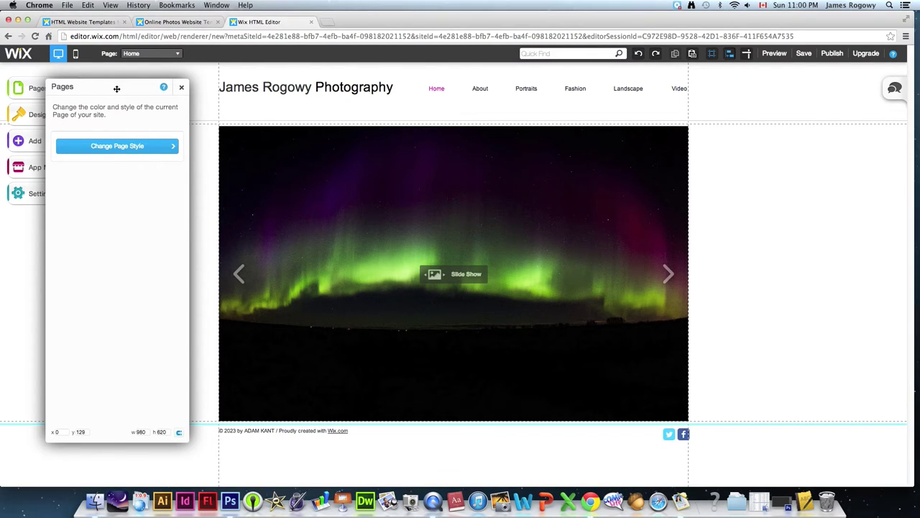
click(27, 89)
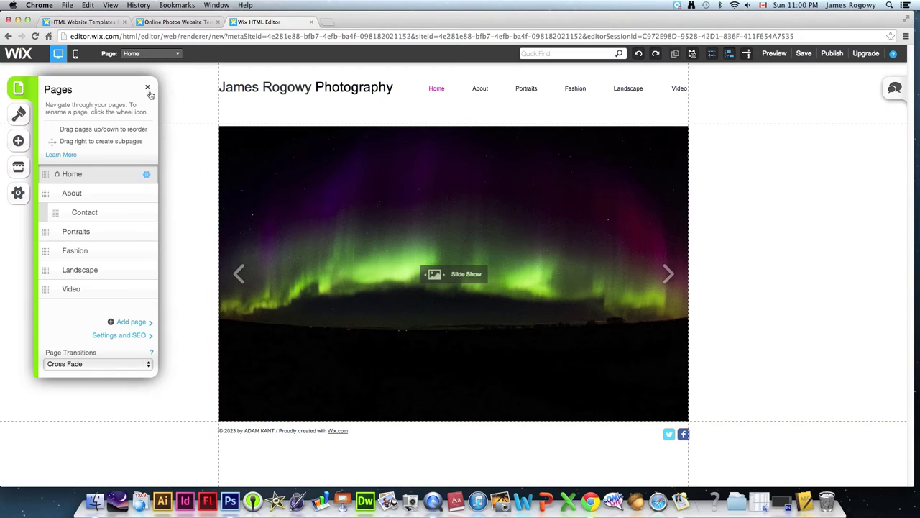
click(29, 93)
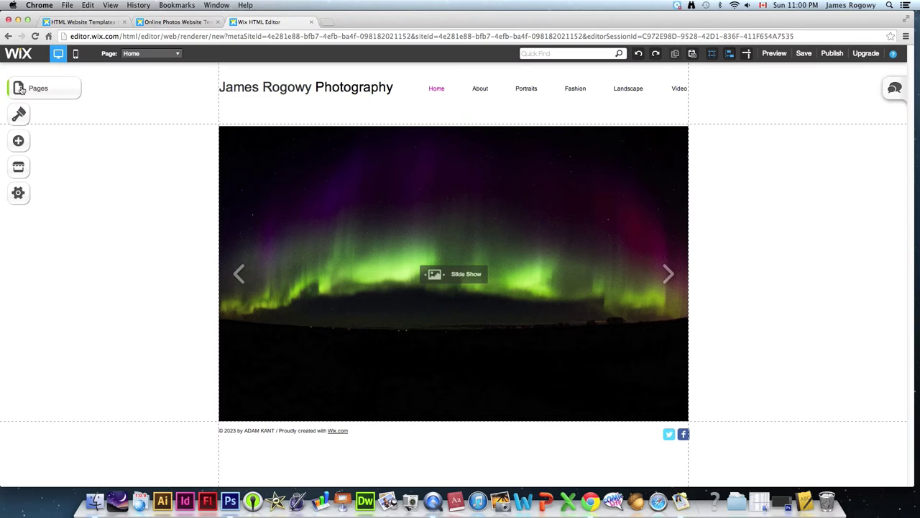
click(20, 89)
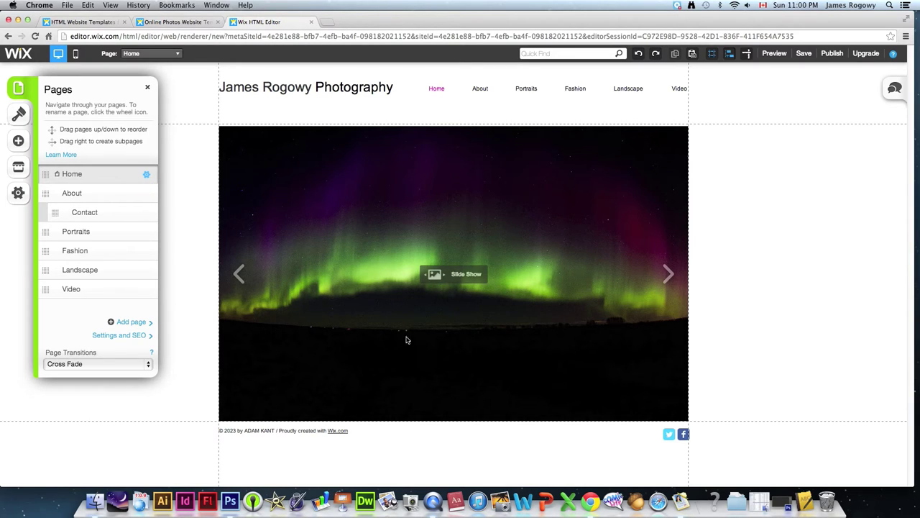
- Show the About page in the editor, close Text Settings, and bring back the Pages panel
click(72, 194)
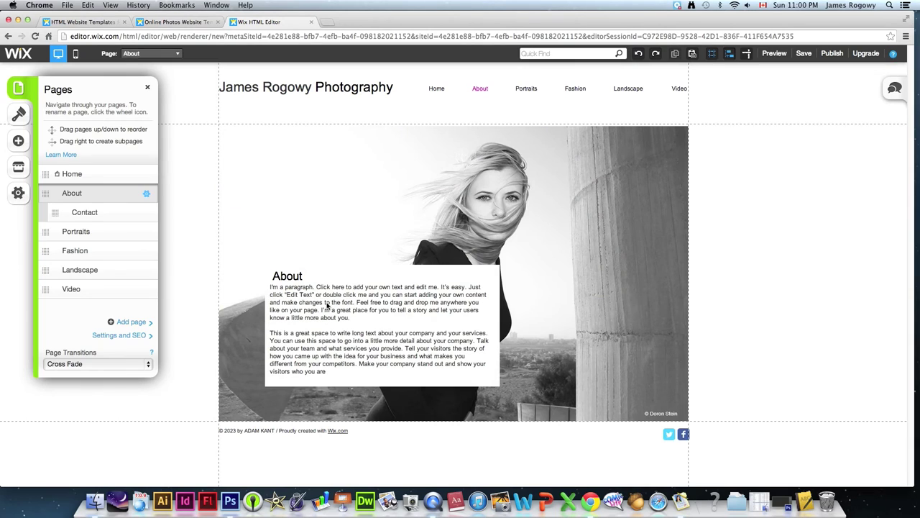
right_click(327, 305)
key(Escape)
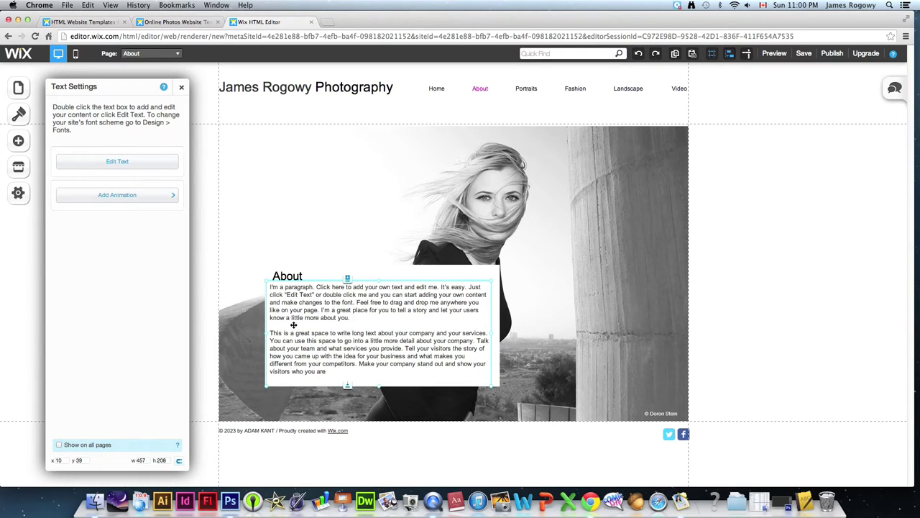
click(182, 89)
click(22, 89)
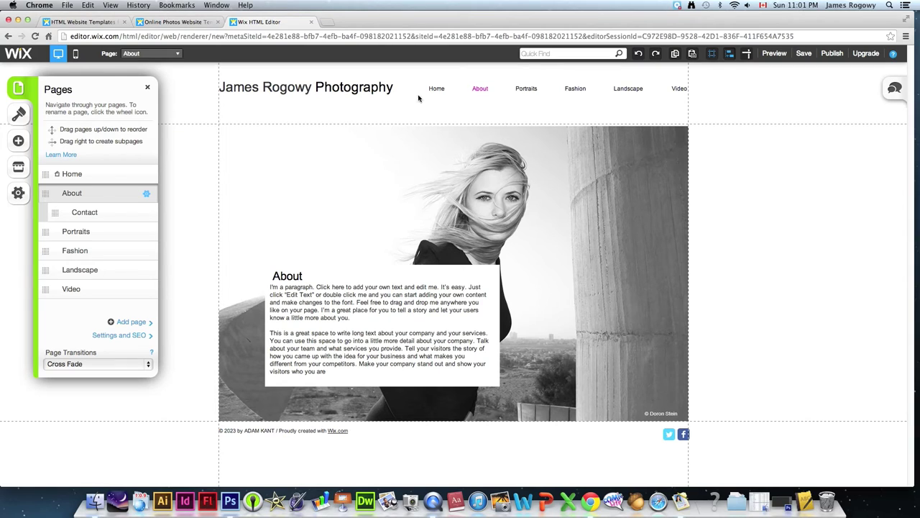
- Rename the About page to Info
click(147, 193)
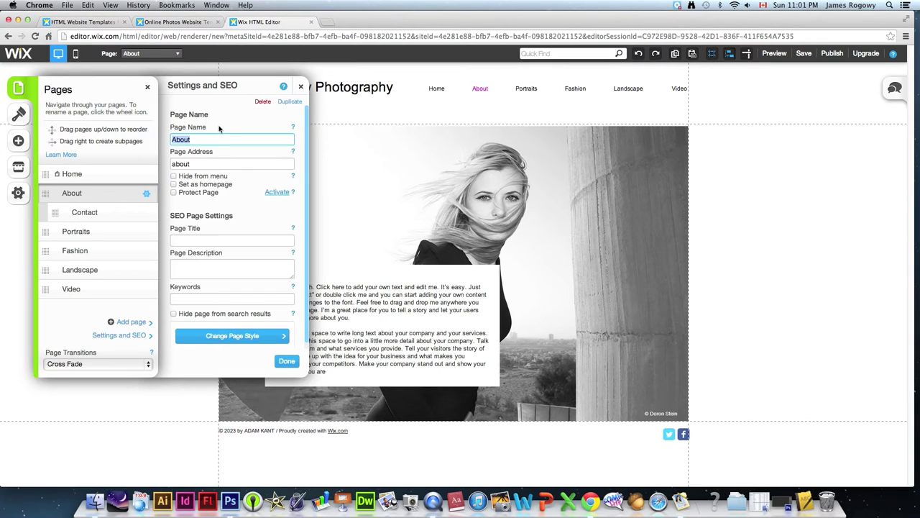
text(Info)
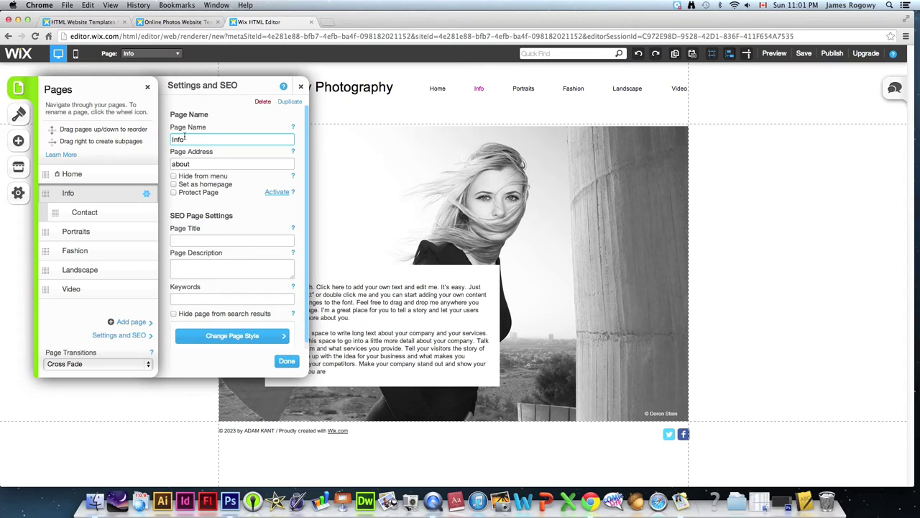
click(289, 363)
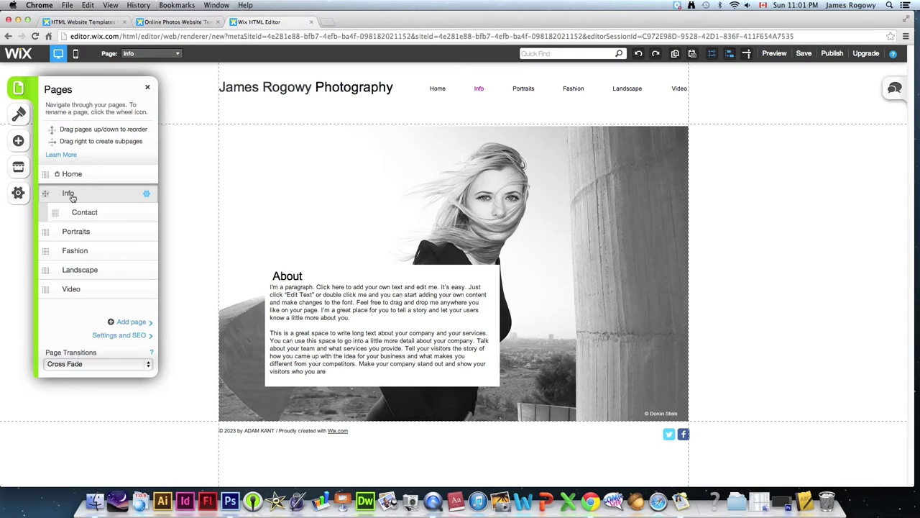
- Bring up the Video page's Settings and SEO panel
click(146, 193)
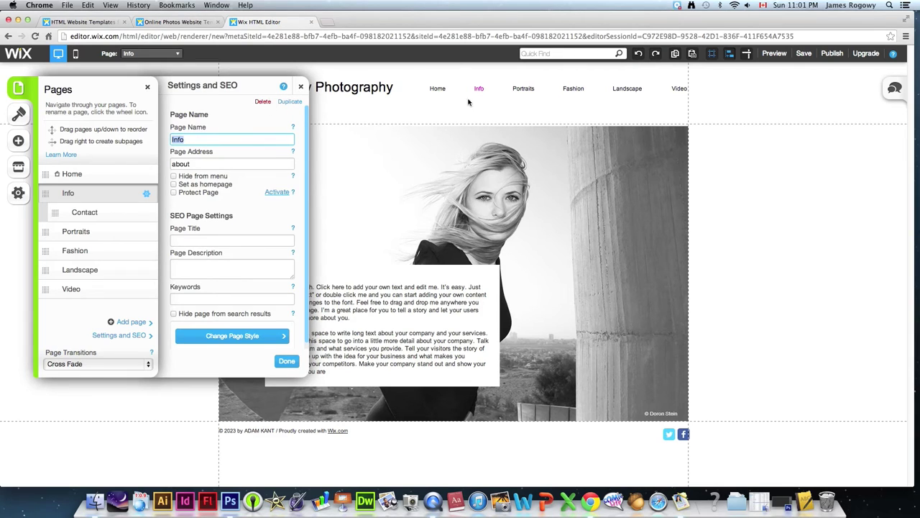
click(300, 87)
mouse_move(79, 292)
click(146, 291)
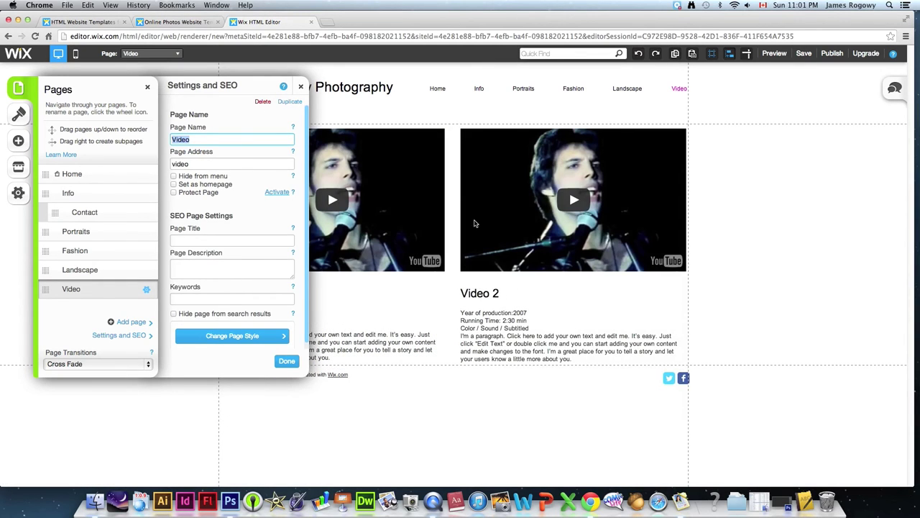
- Delete the Video page, confirming in the Wait! dialog
click(263, 103)
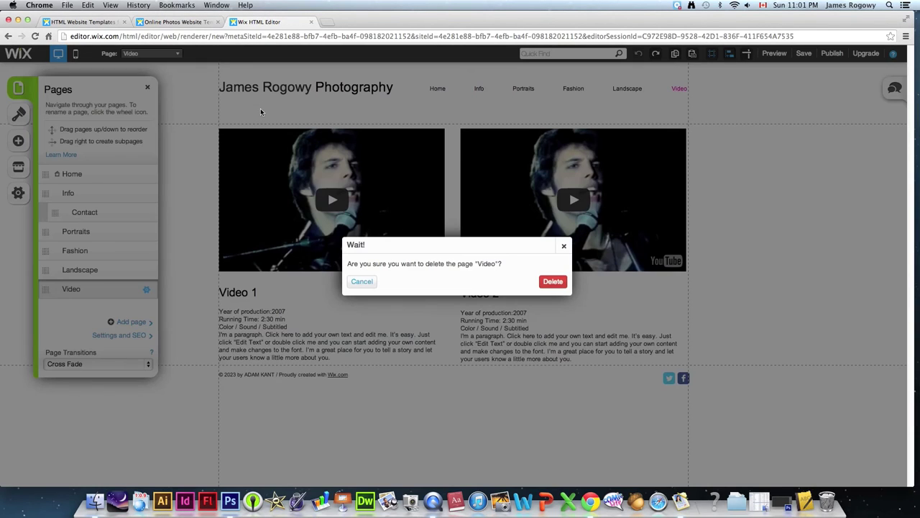
click(550, 282)
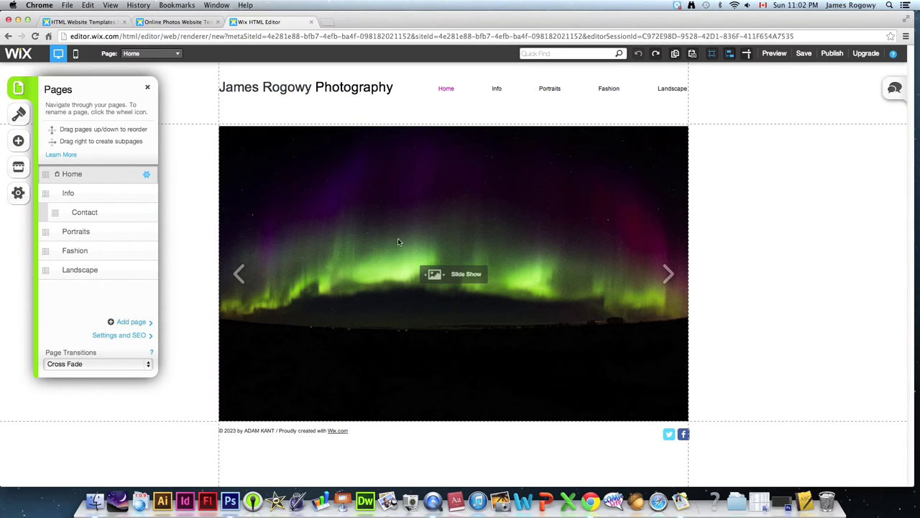
- In Design > Page Background, try solid black, yellow, red and white backgrounds
click(146, 87)
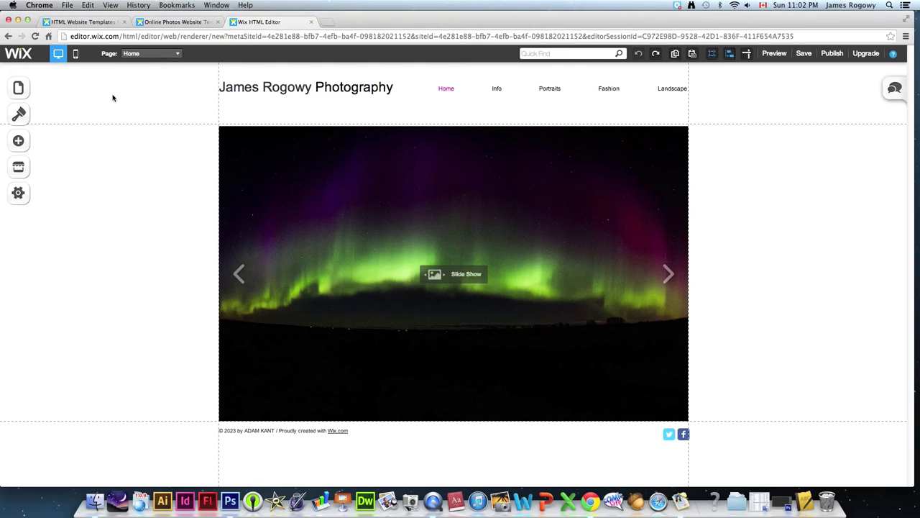
click(19, 116)
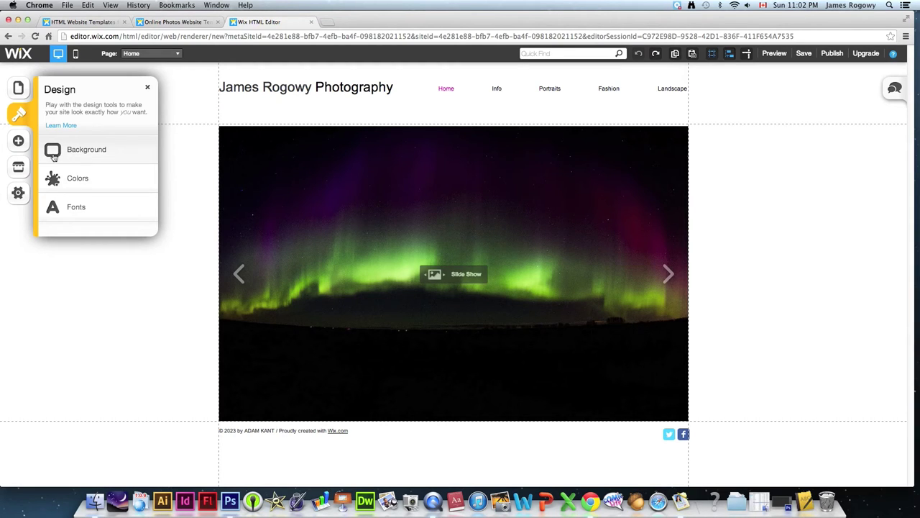
click(56, 153)
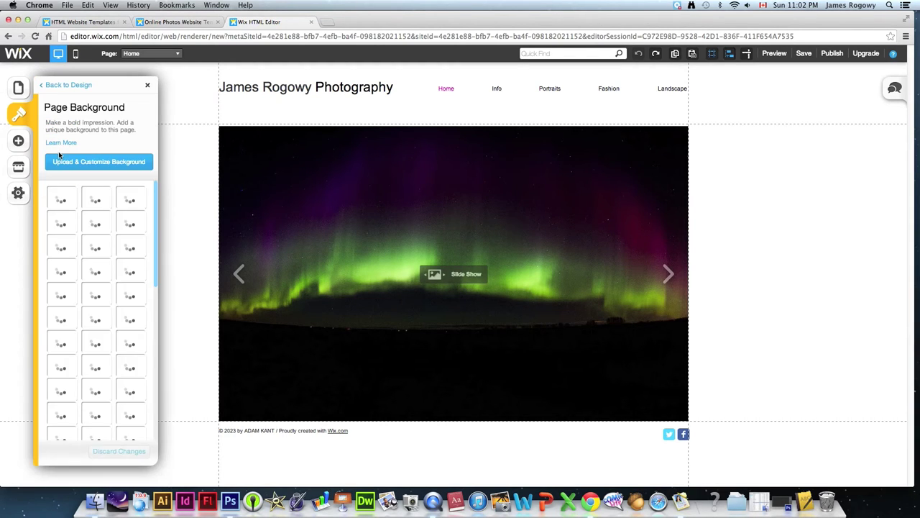
click(131, 222)
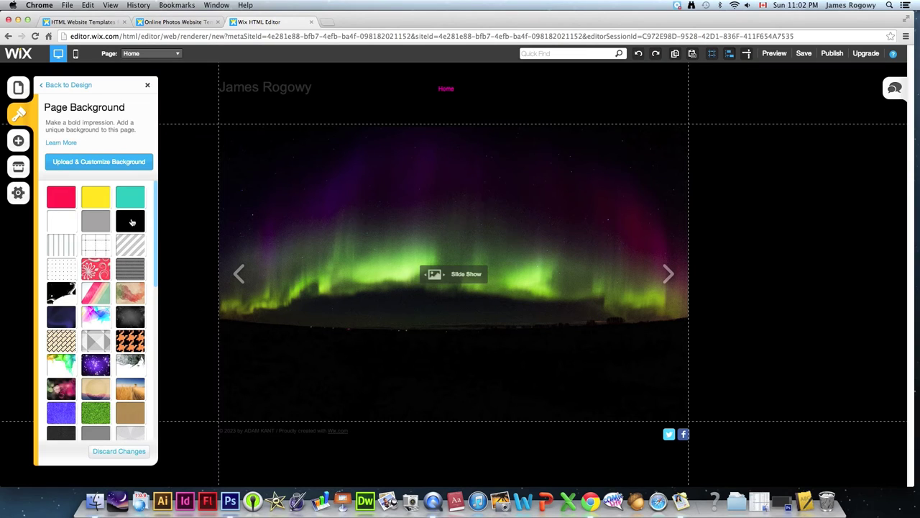
click(94, 199)
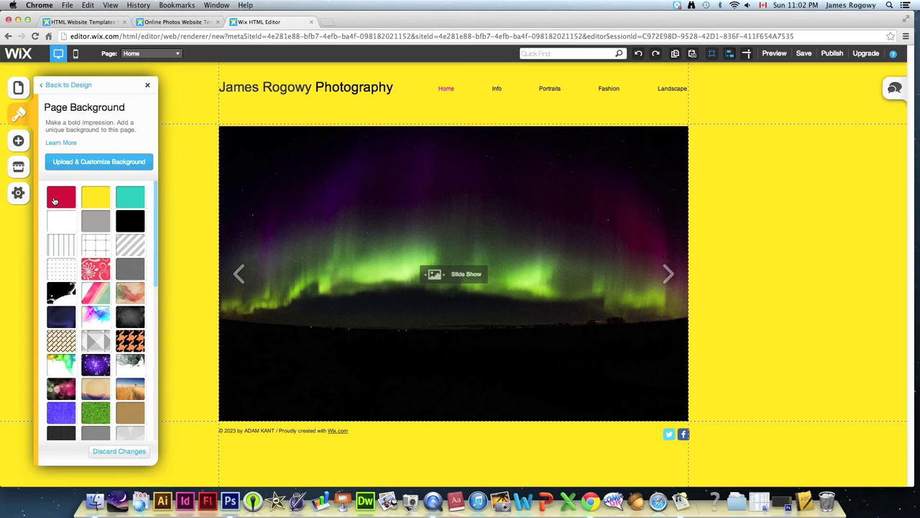
click(54, 201)
click(58, 221)
- Try vertical-lines, watercolour, triangles, sketched face and wheat-field background images
click(70, 251)
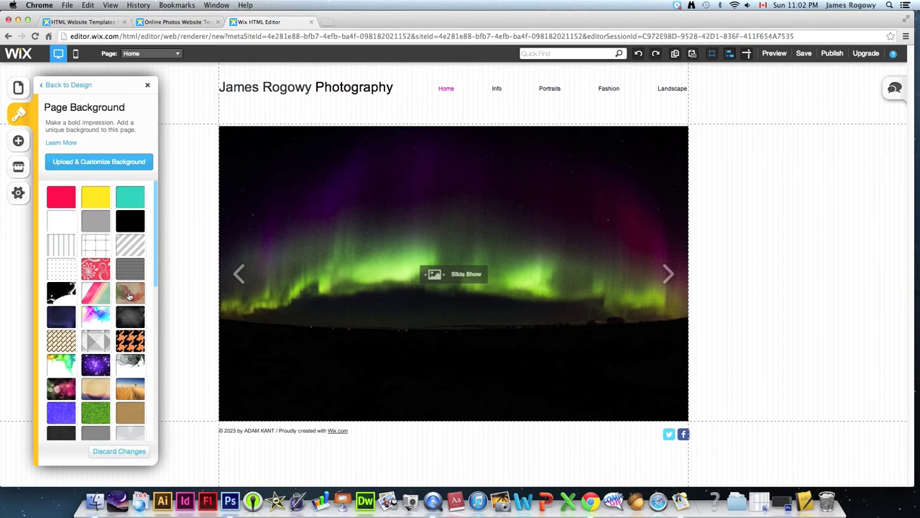
click(129, 295)
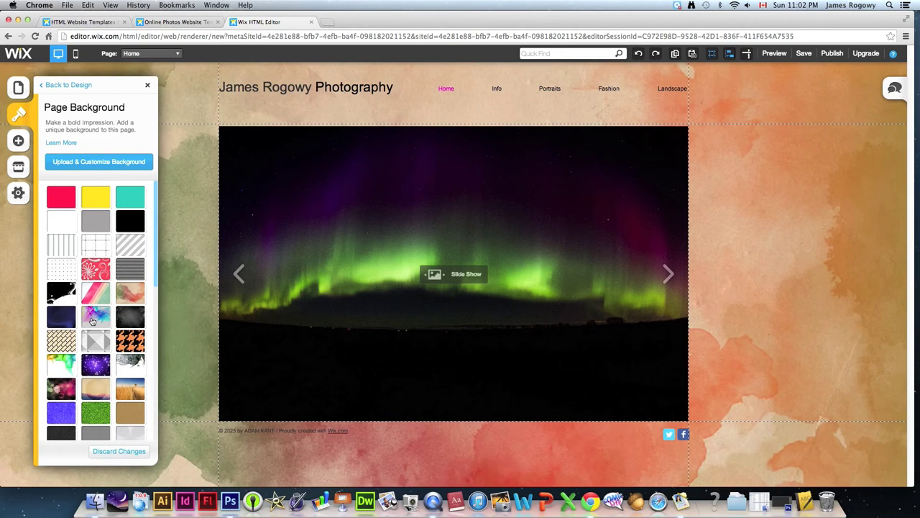
click(92, 321)
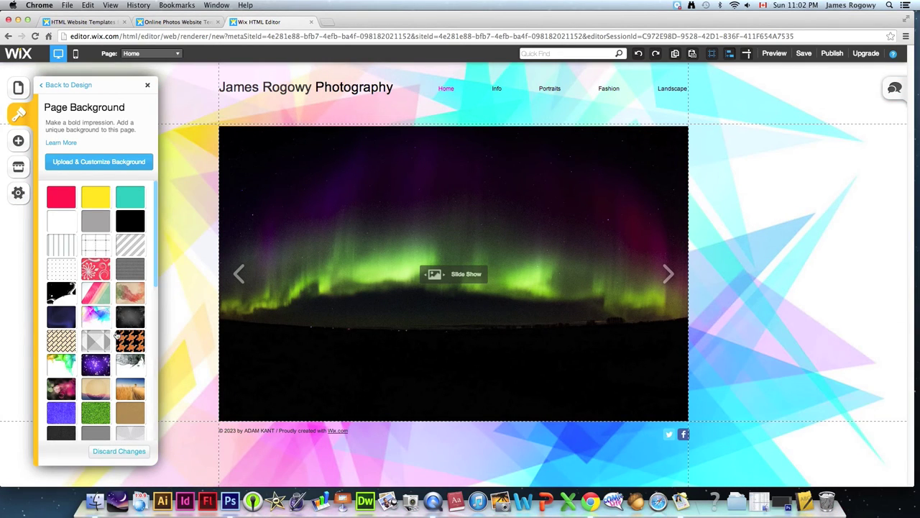
click(130, 368)
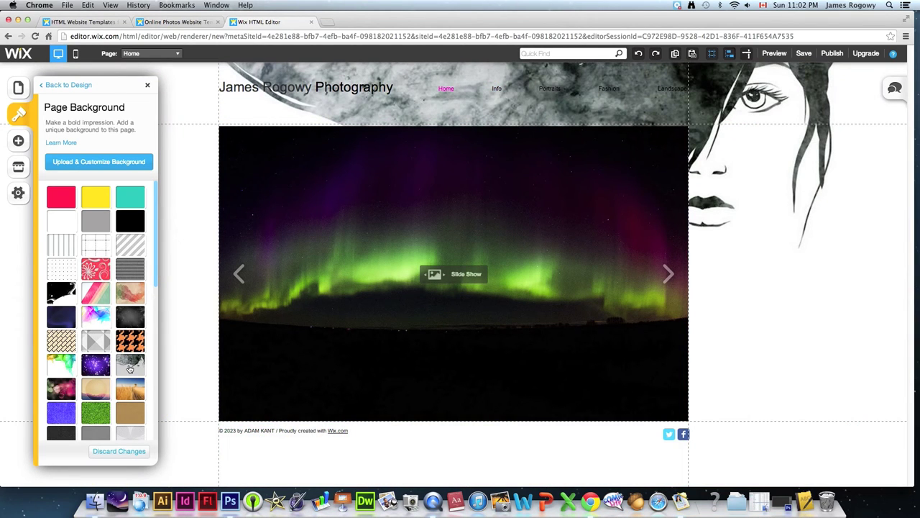
click(131, 390)
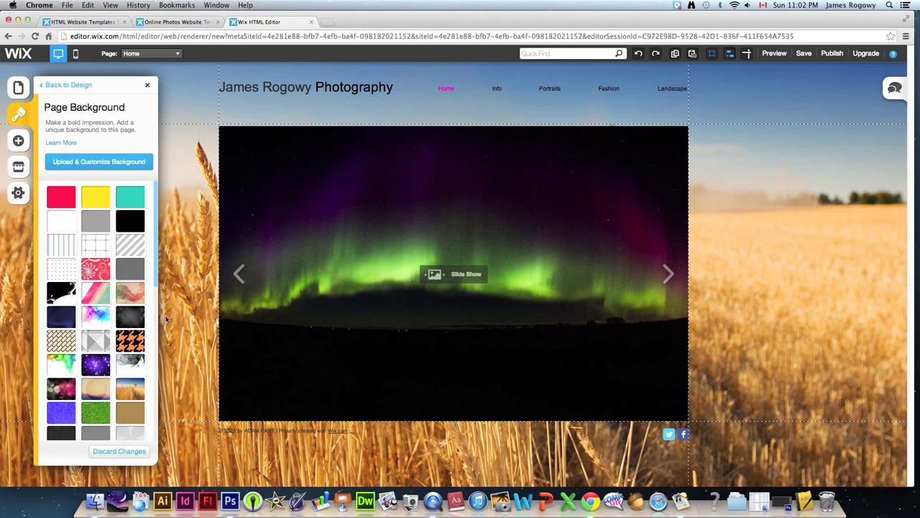
drag(156, 273, 154, 266)
- Settle on a solid black background after trying pink mountain and diagonal stripes
click(132, 225)
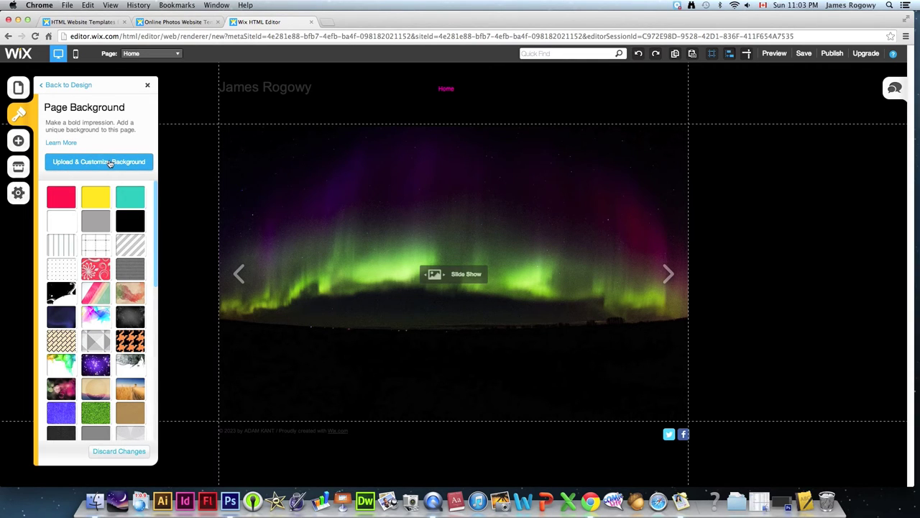
click(70, 392)
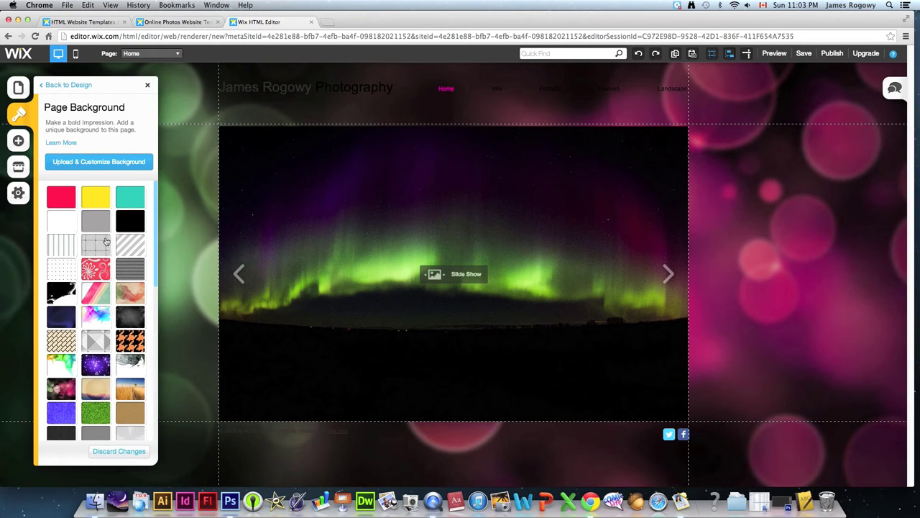
click(95, 295)
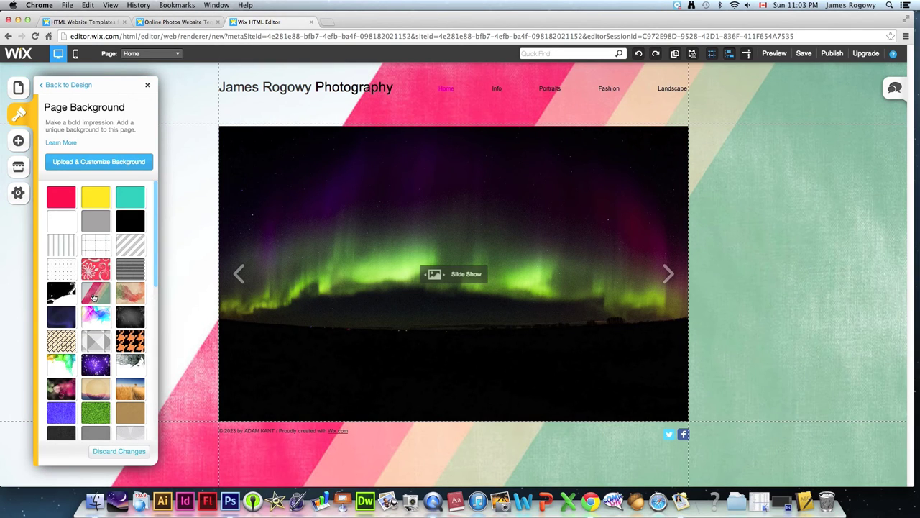
click(137, 220)
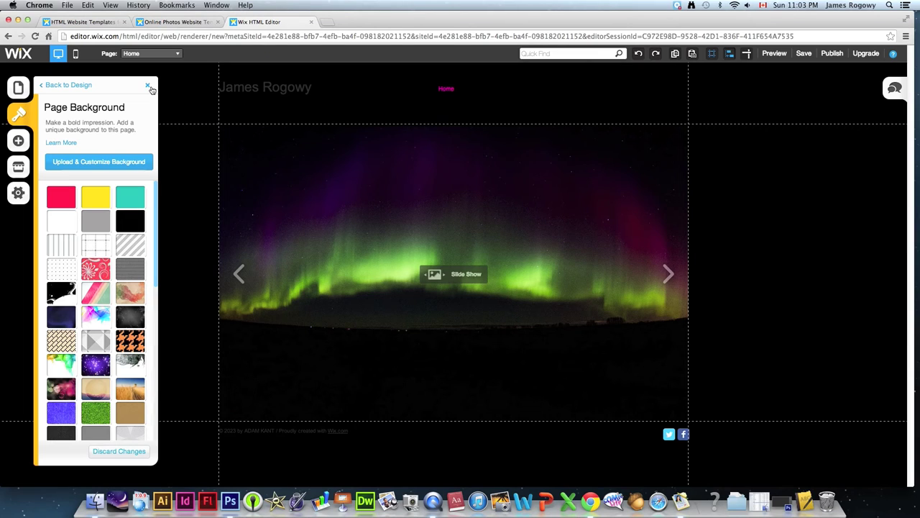
- Try the Lets Hear It For The Boys, Bumble Bee, Licorice Allsorts, Pretty in Pink and Tranquil Sea palettes
click(68, 85)
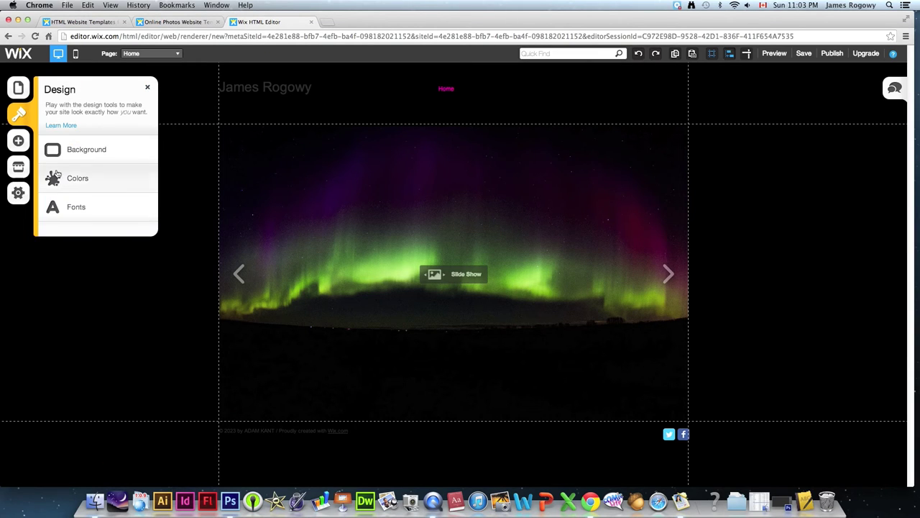
click(69, 181)
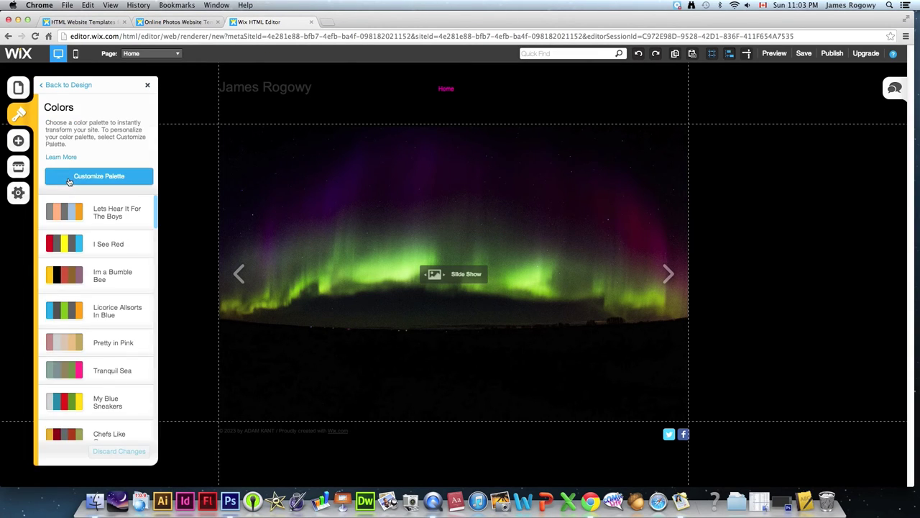
click(70, 213)
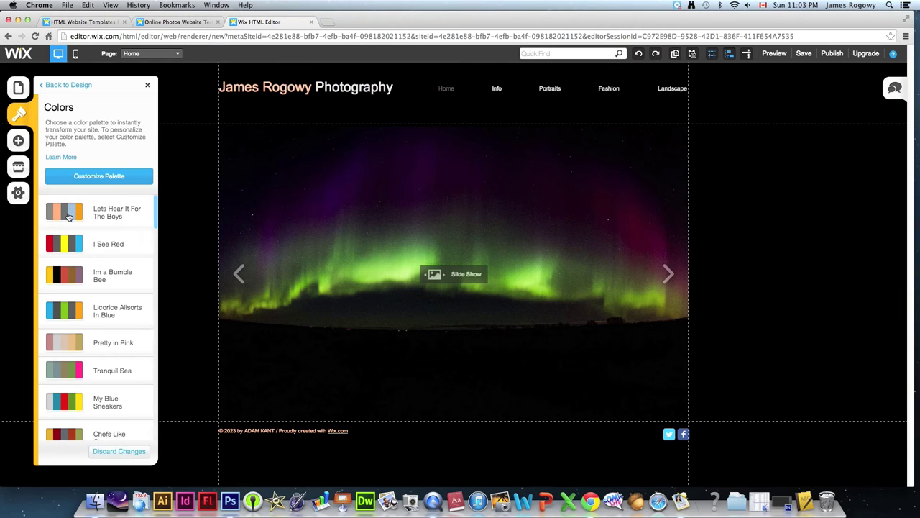
click(65, 244)
click(65, 269)
click(63, 310)
click(62, 342)
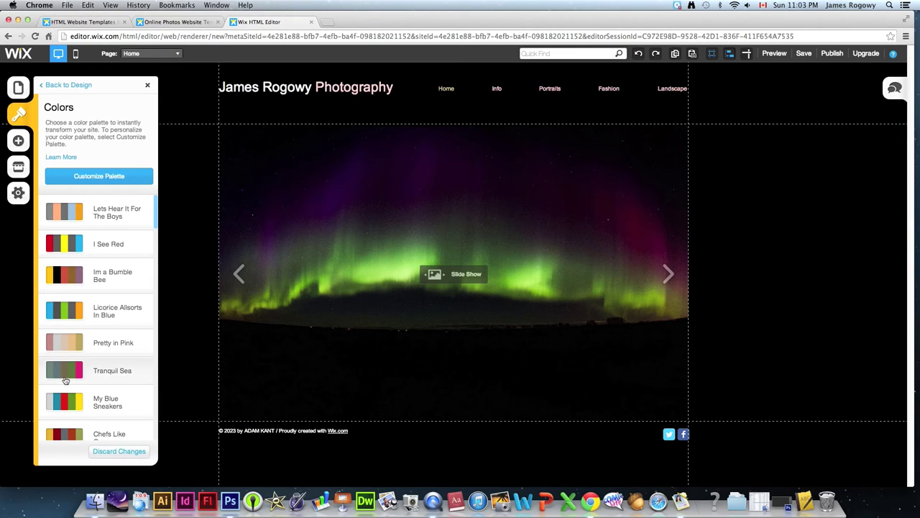
click(67, 371)
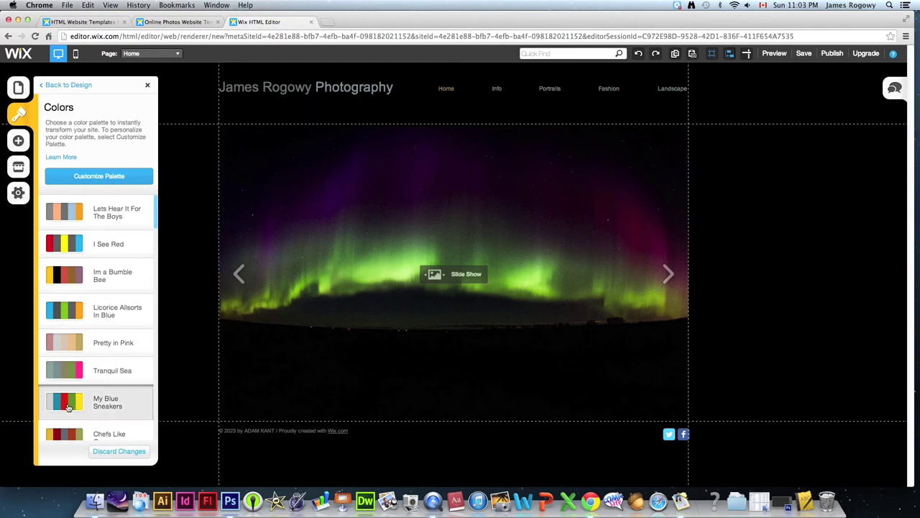
- Try more palettes, then apply Skin Tone Portrait and return to the Design menu
click(66, 432)
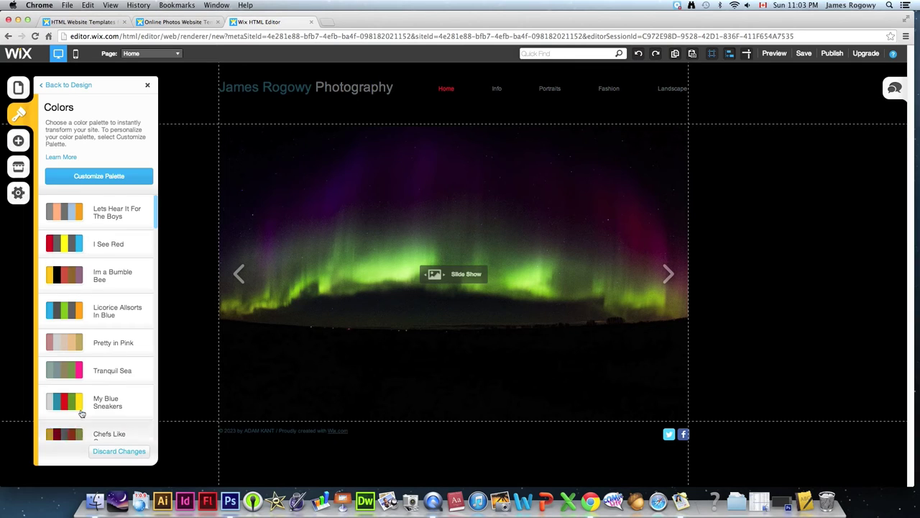
drag(153, 210, 159, 228)
click(65, 263)
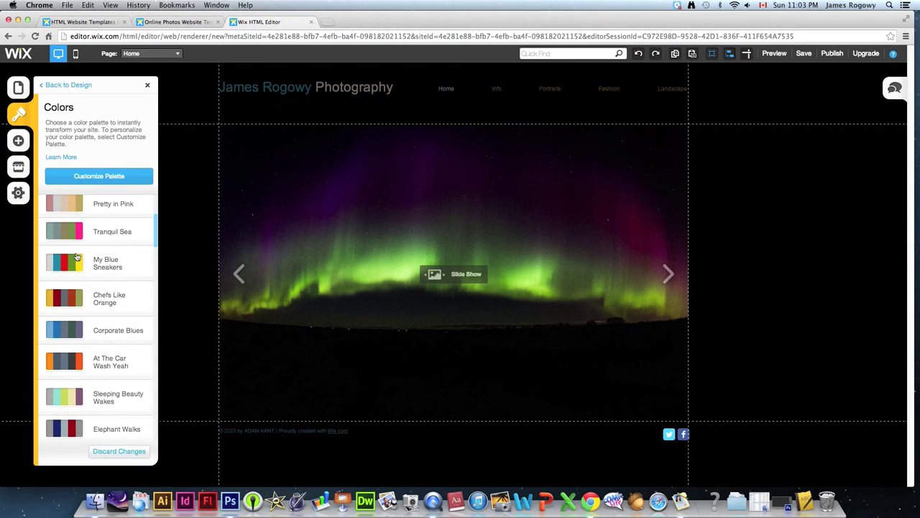
click(68, 301)
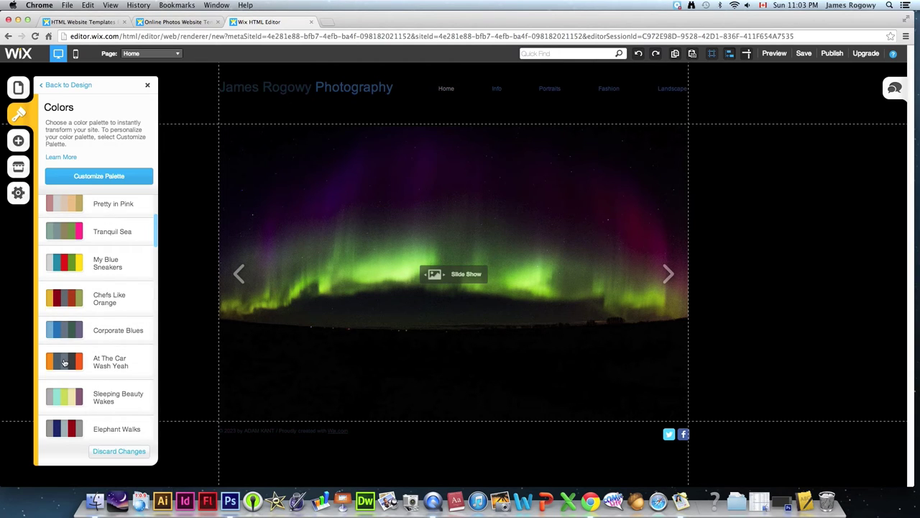
click(134, 356)
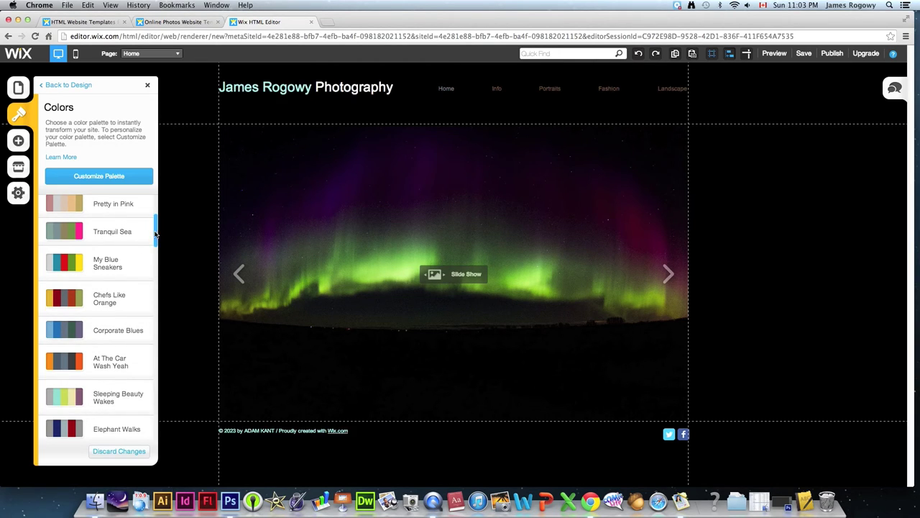
drag(156, 235, 153, 243)
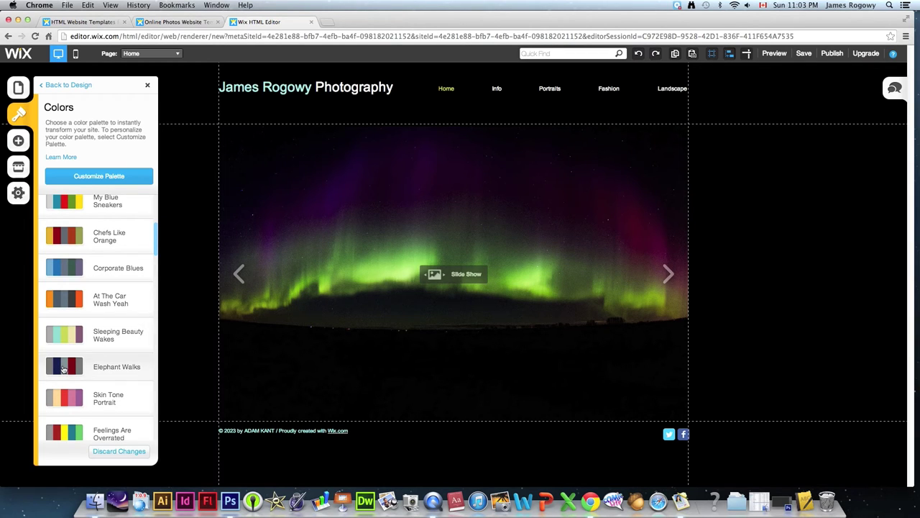
click(64, 368)
click(62, 400)
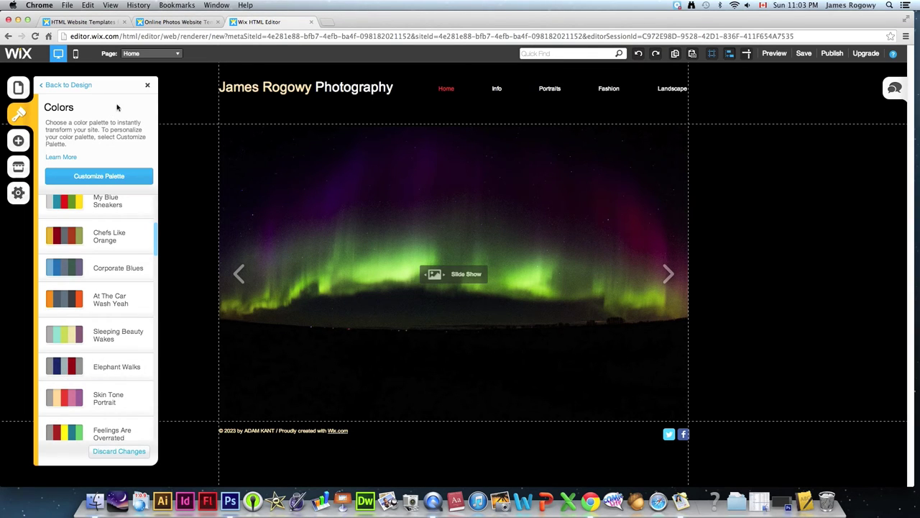
click(82, 85)
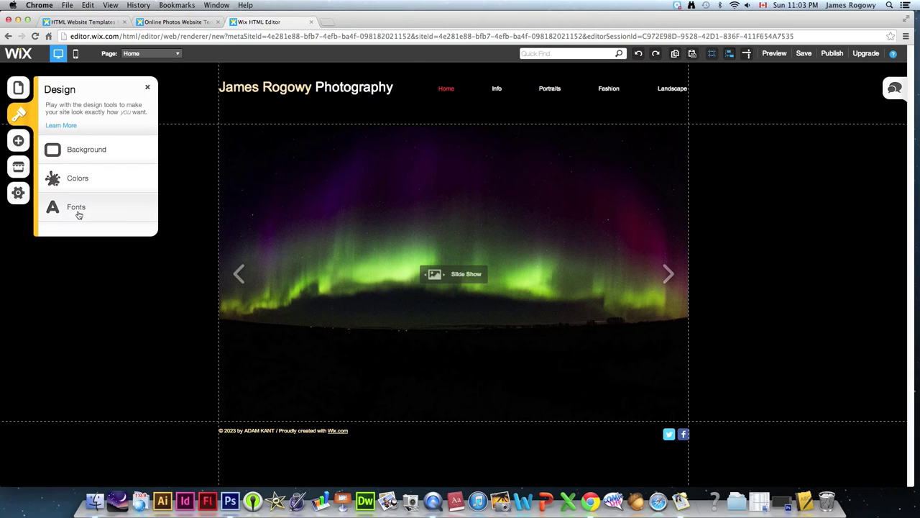
- Preview bold, condensed and regular font schemes, apply the wide sans scheme, and close Fonts
click(77, 209)
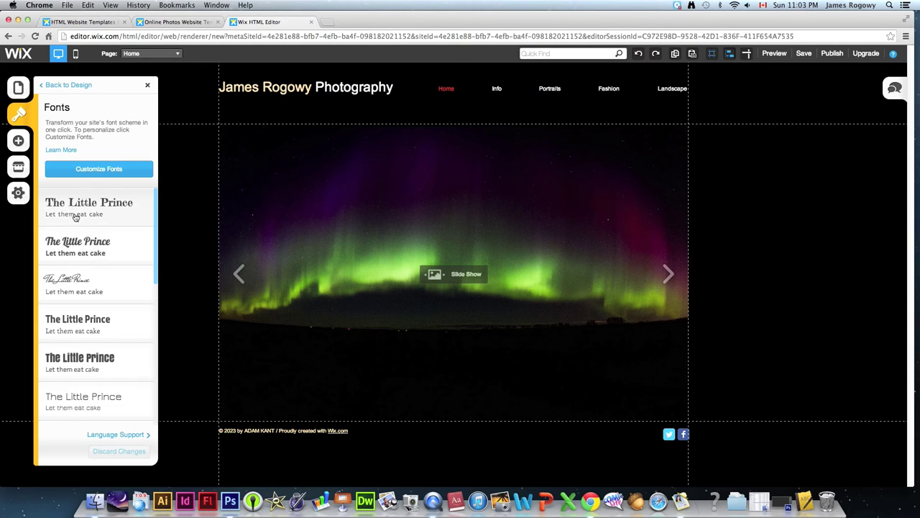
click(76, 362)
drag(157, 263, 164, 419)
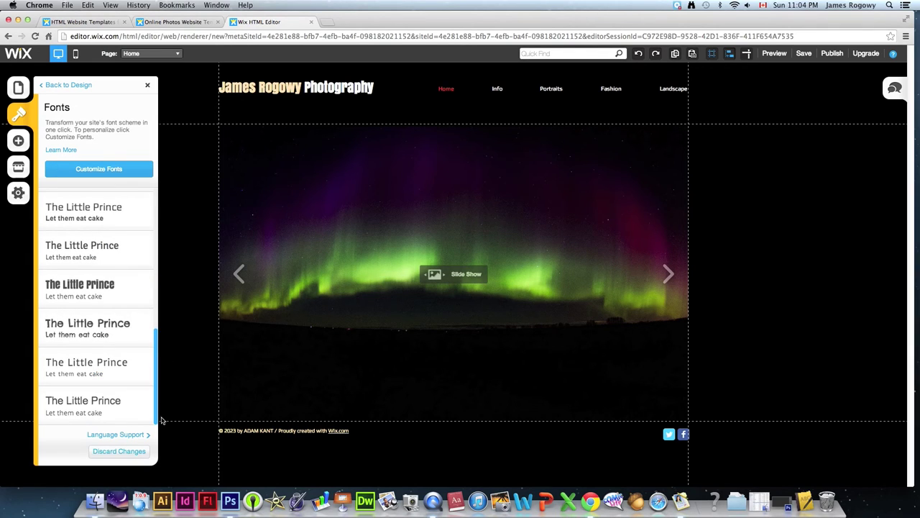
click(76, 409)
click(79, 378)
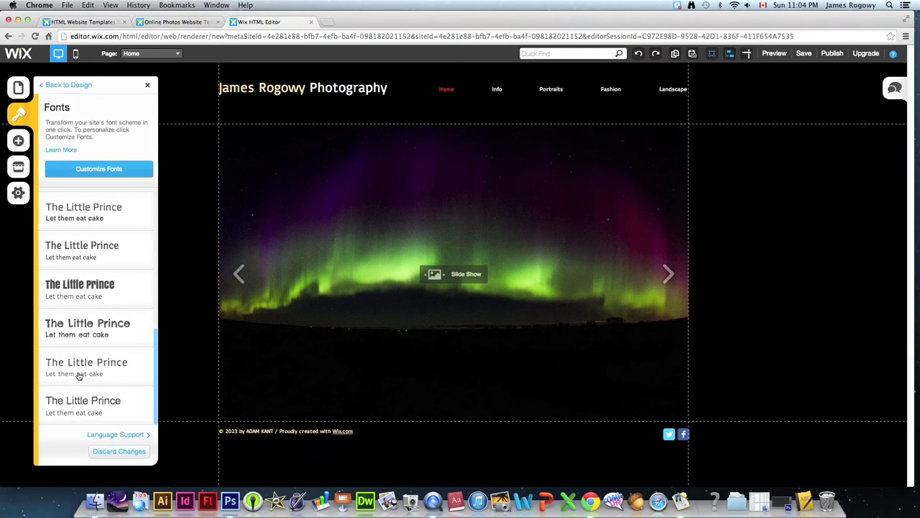
click(81, 326)
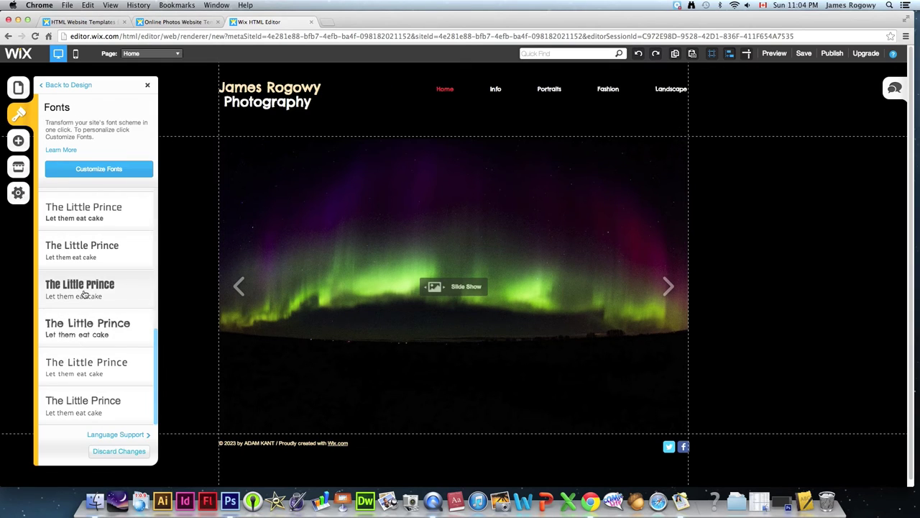
click(84, 297)
click(82, 253)
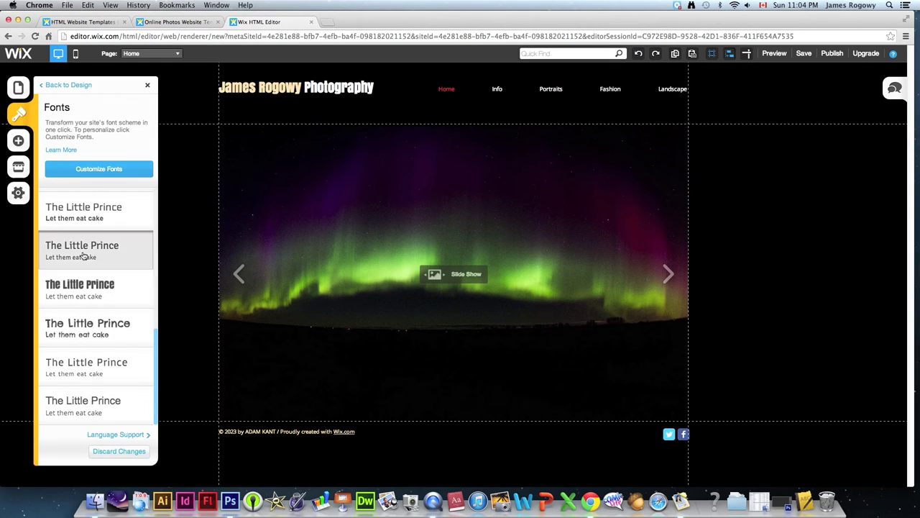
scroll(108, 345, up, 3)
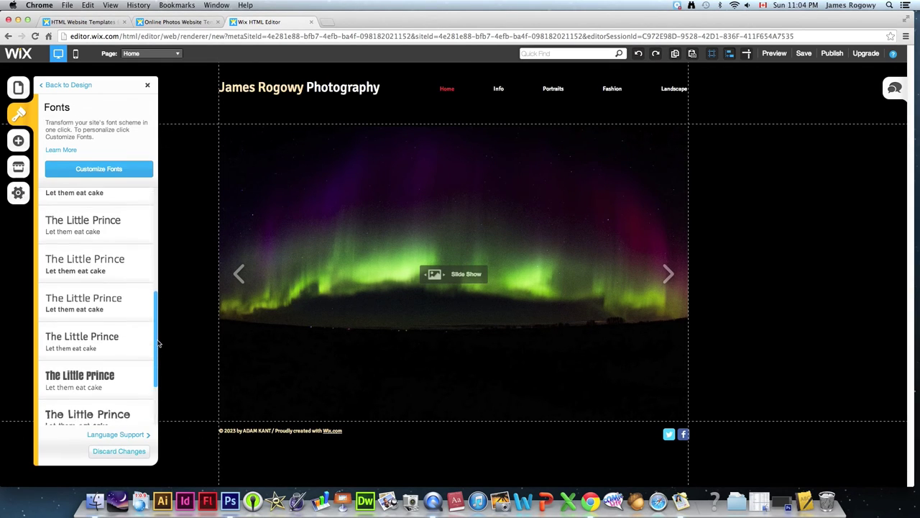
click(76, 308)
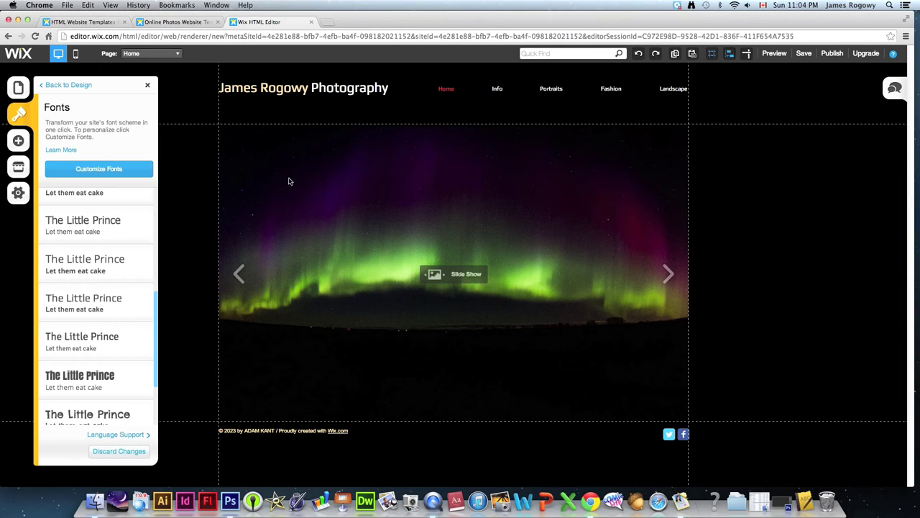
click(149, 86)
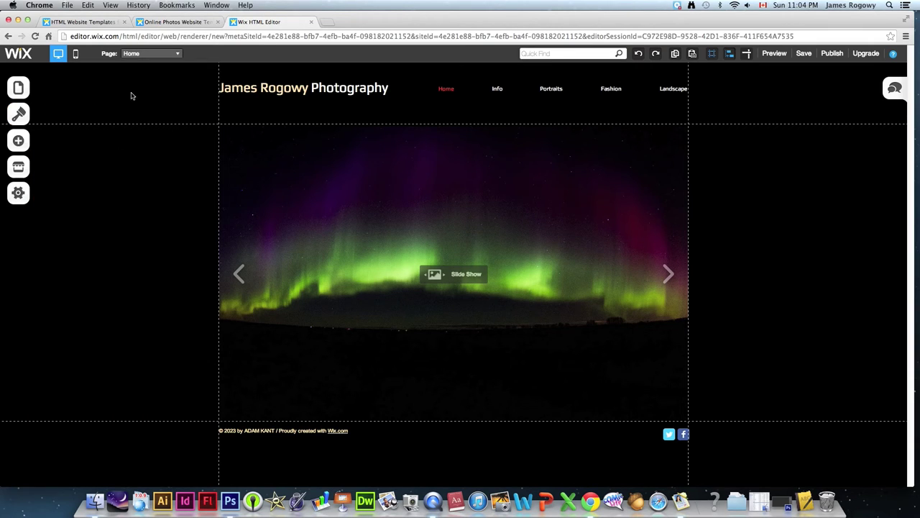
click(18, 141)
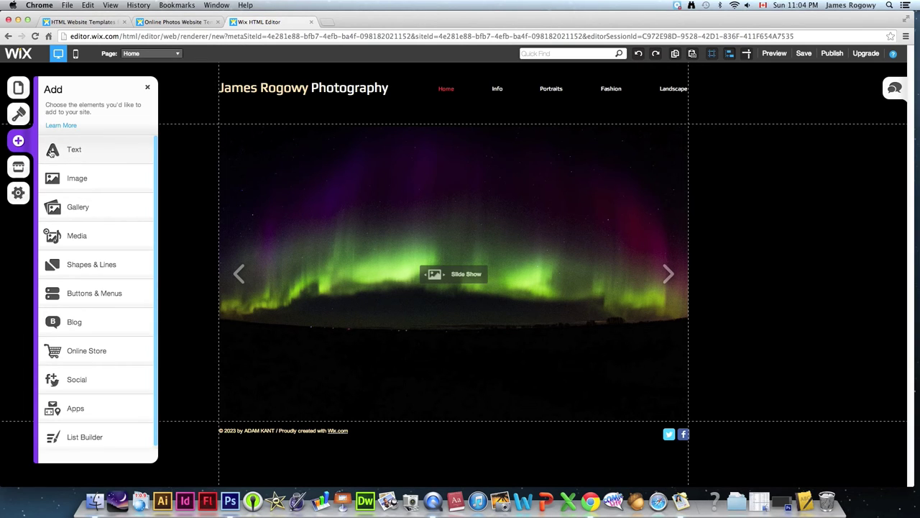
click(52, 151)
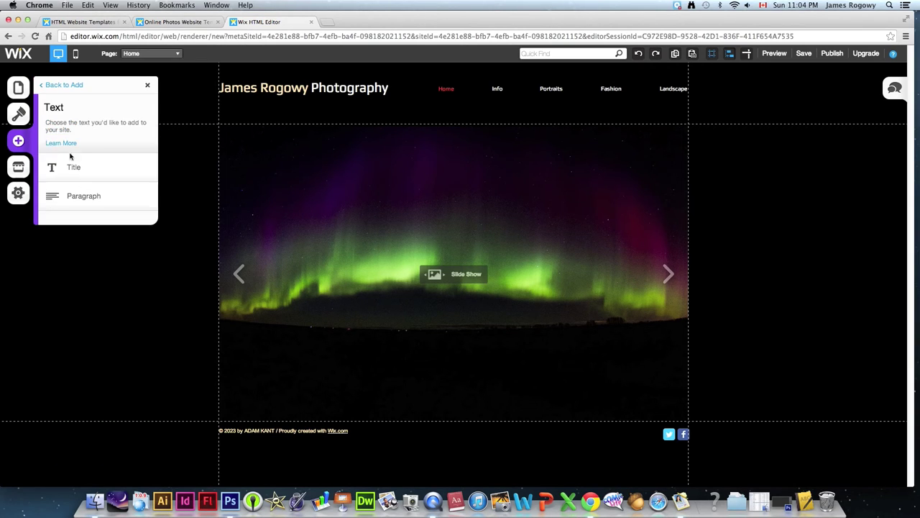
click(69, 201)
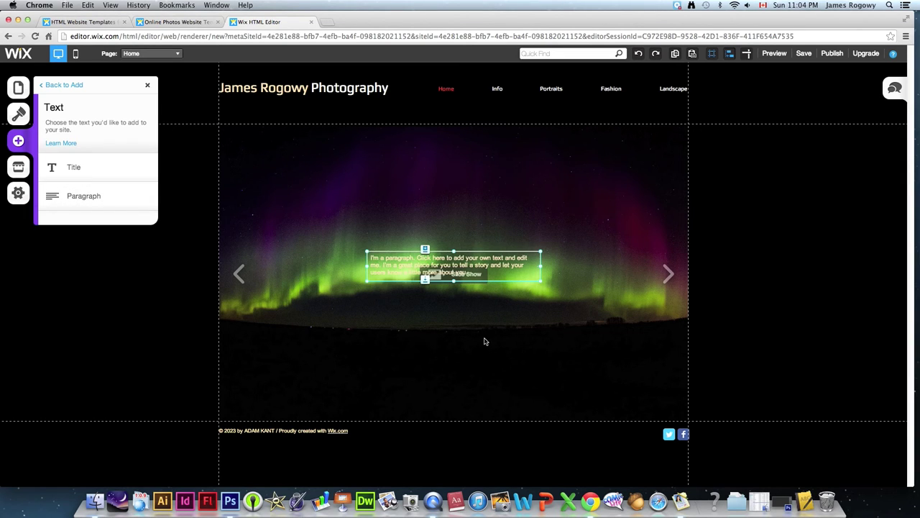
drag(457, 261, 543, 385)
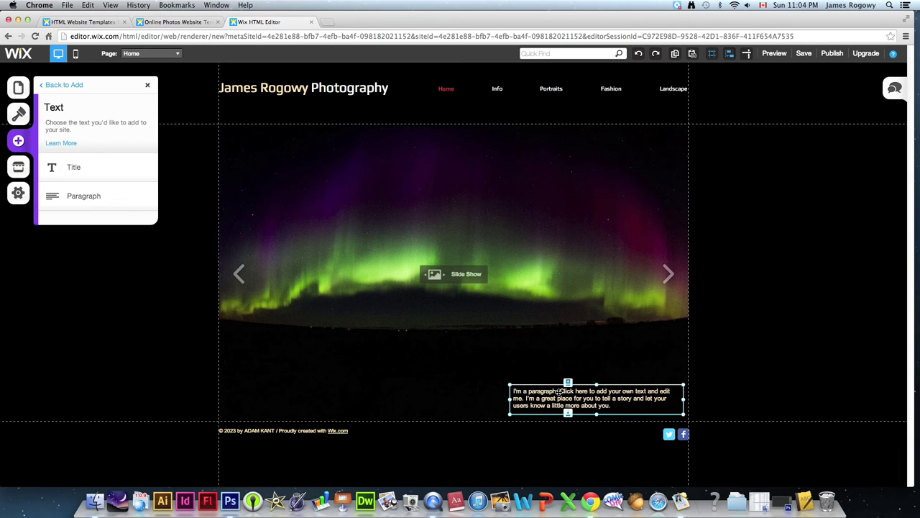
key(Delete)
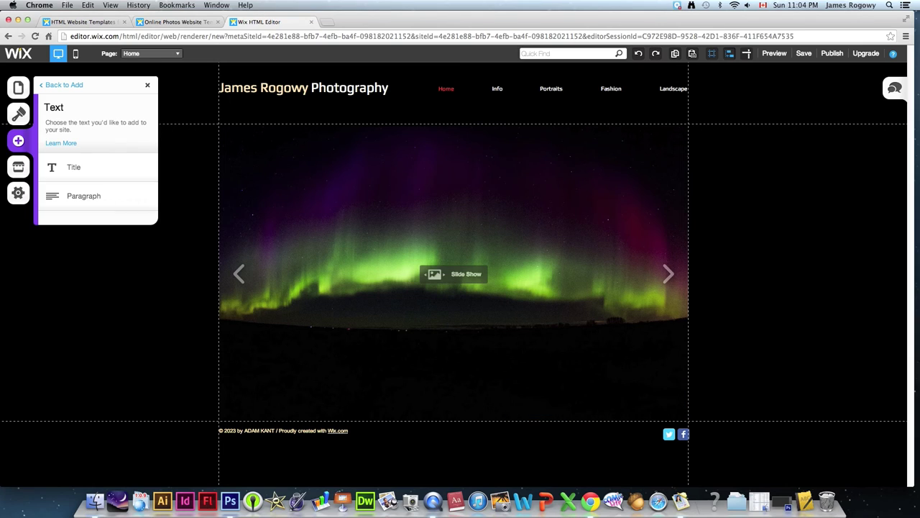
click(72, 87)
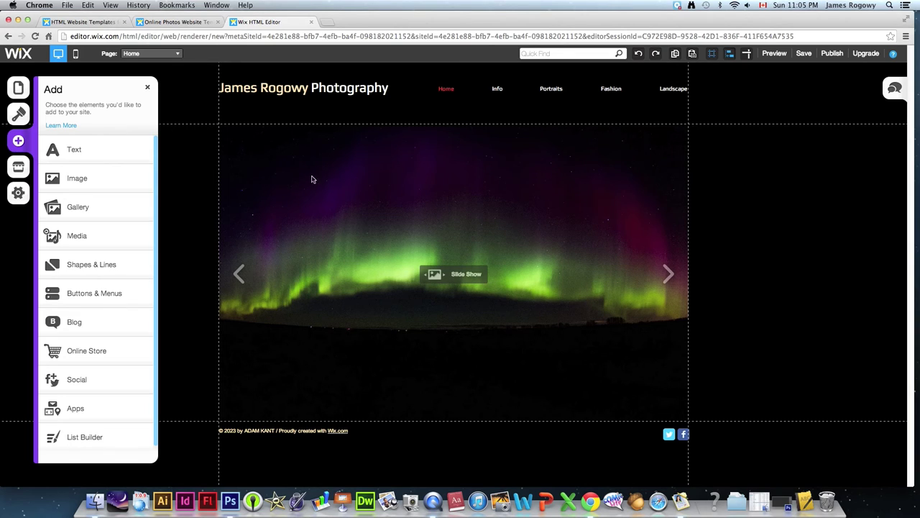
click(148, 87)
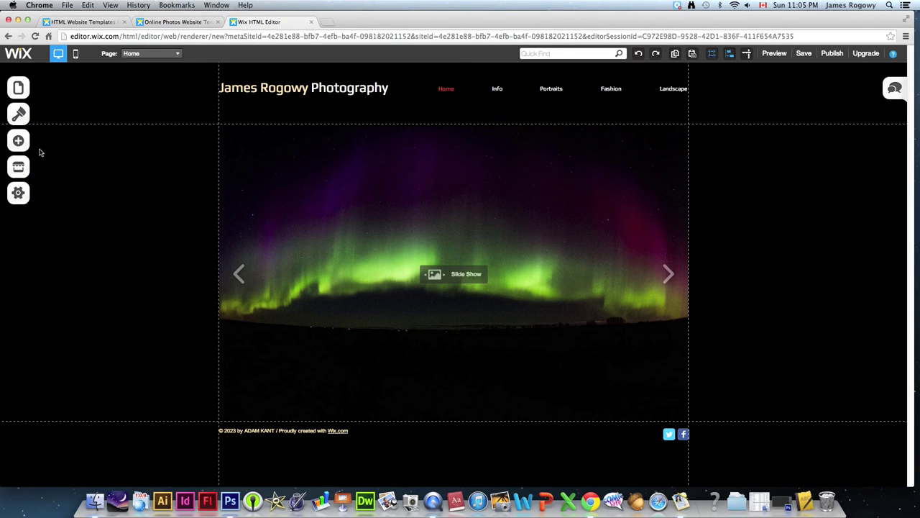
- Open the App Market, browse its featured apps, then close it
click(19, 168)
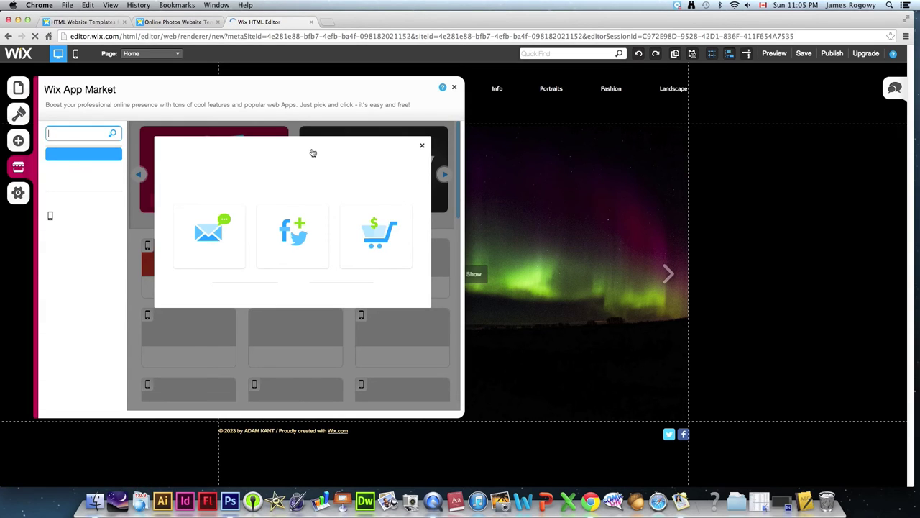
click(423, 147)
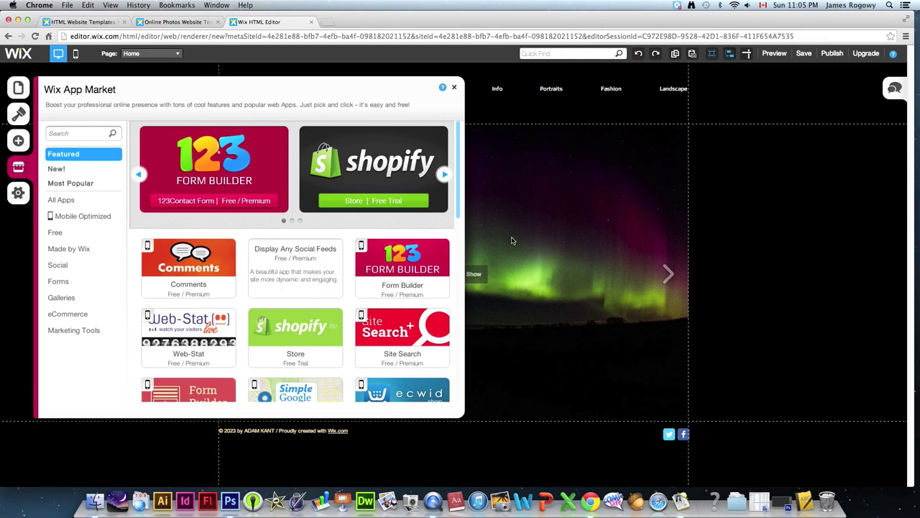
scroll(460, 178, down, 5)
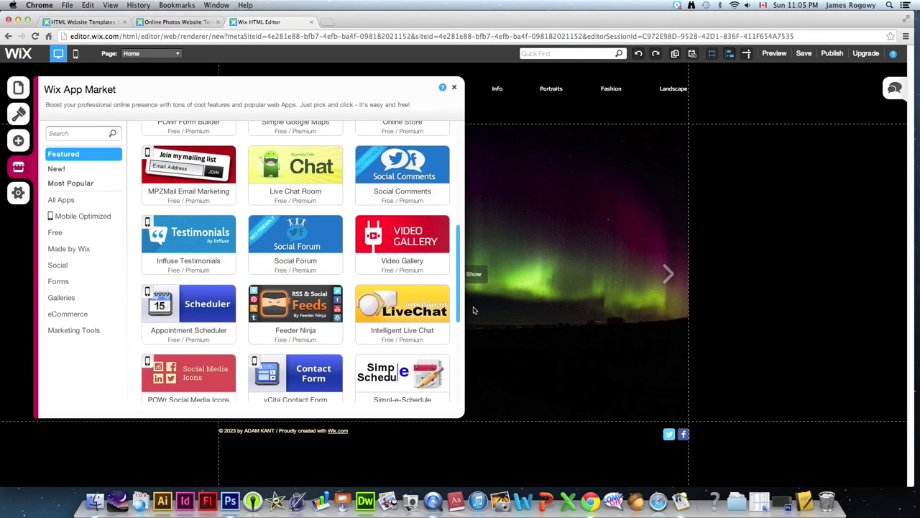
scroll(403, 203, up, 4)
scroll(201, 237, down, 3)
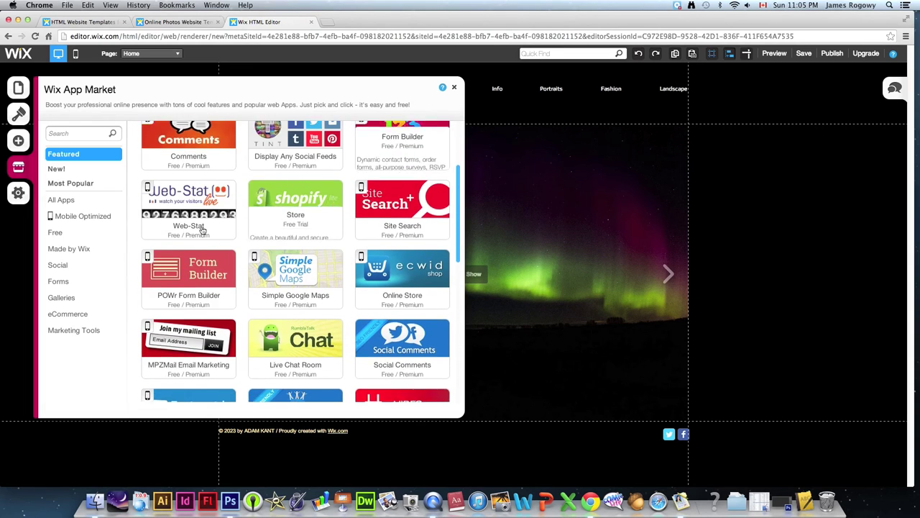
scroll(79, 244, up, 4)
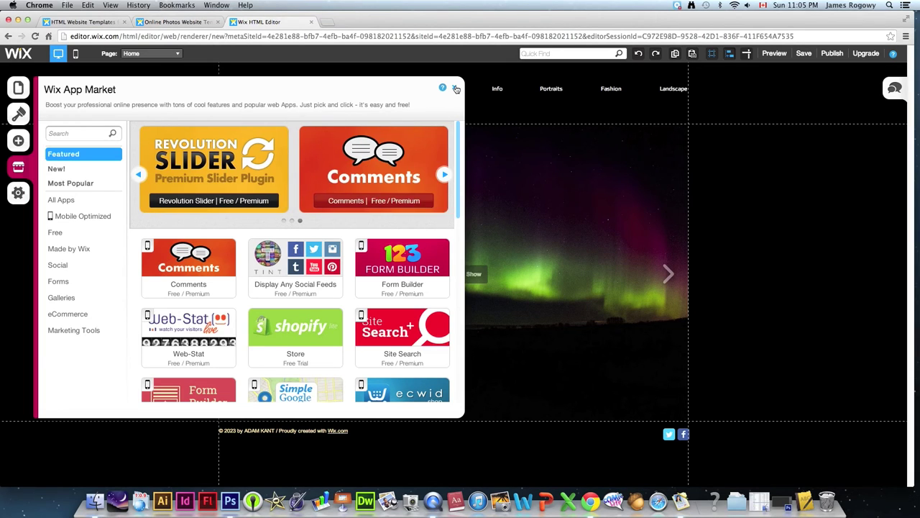
click(455, 89)
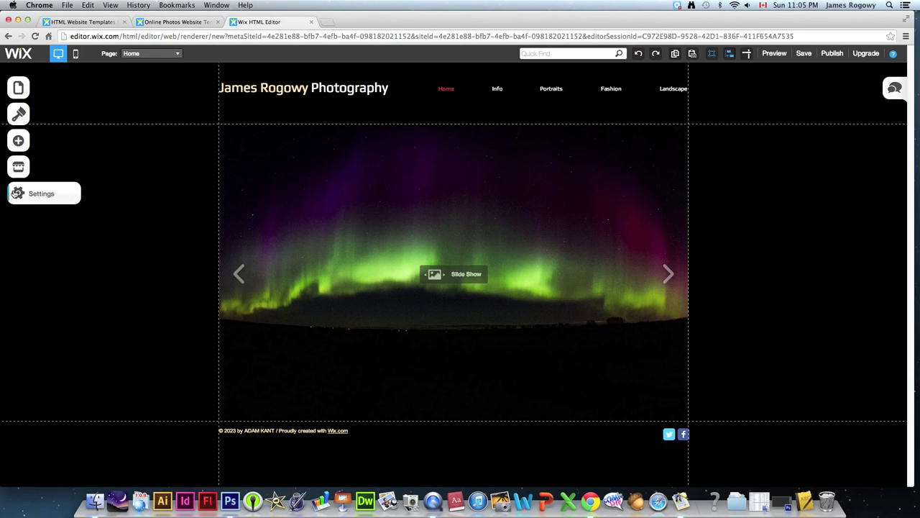
click(18, 192)
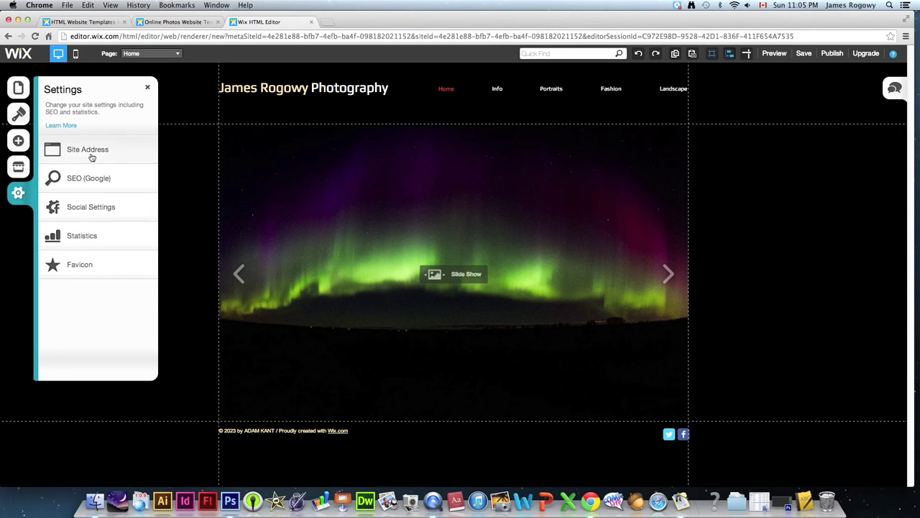
click(148, 87)
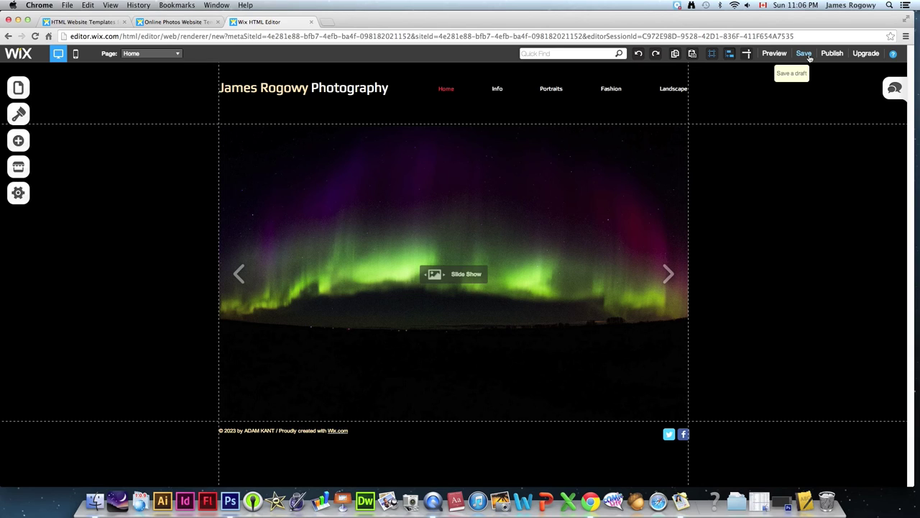
- Save the site draft named with the owner's surname plus 'Photography', under 20 characters
click(807, 56)
click(803, 55)
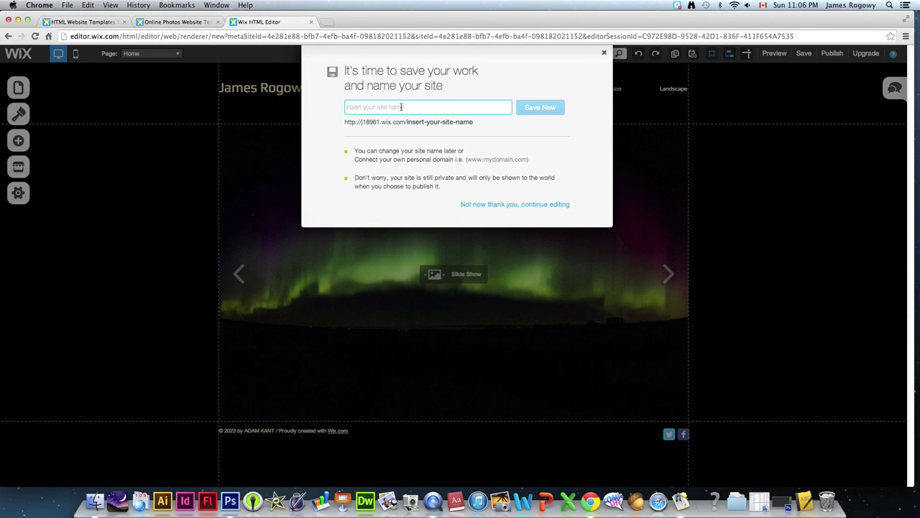
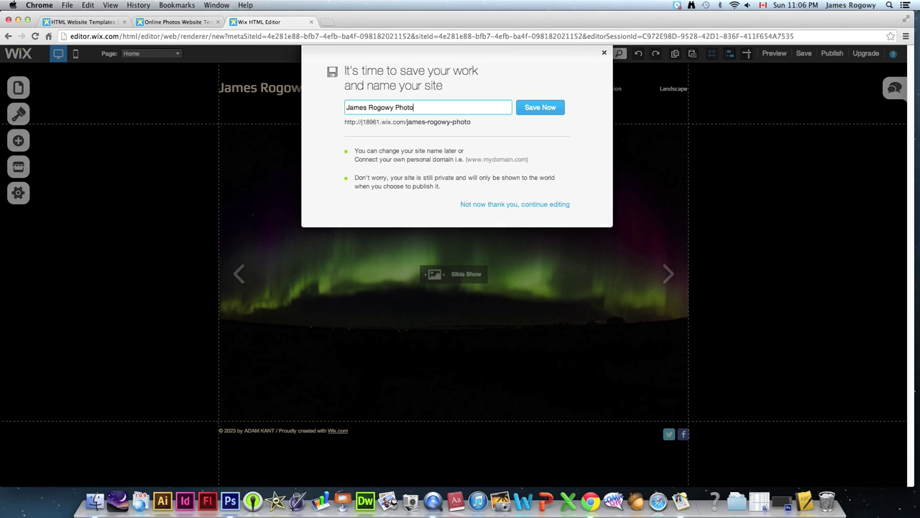
text(Rogo)
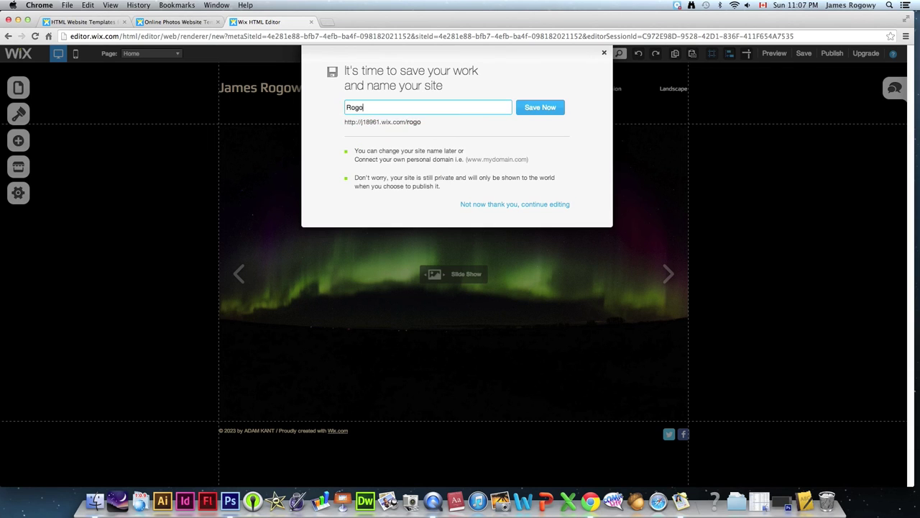
text(wy Photography)
click(539, 109)
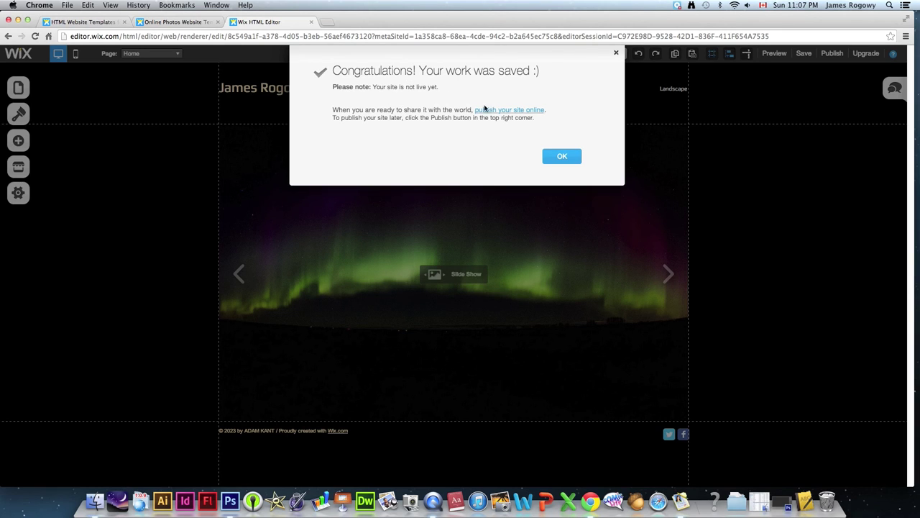
click(565, 159)
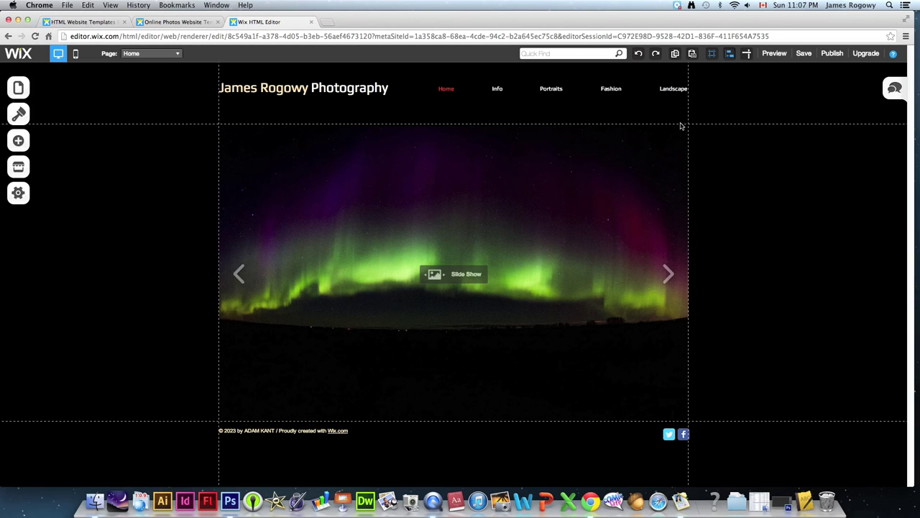
click(774, 53)
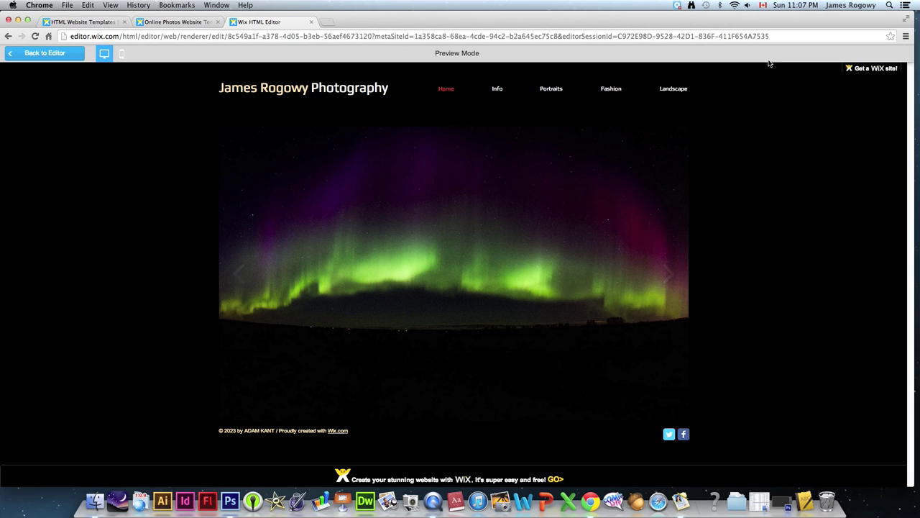
mouse_move(530, 258)
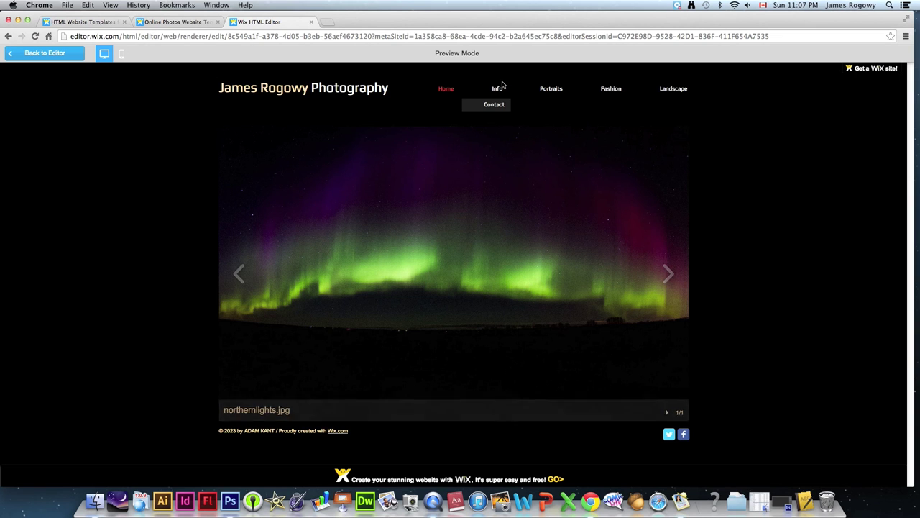
click(498, 89)
click(552, 90)
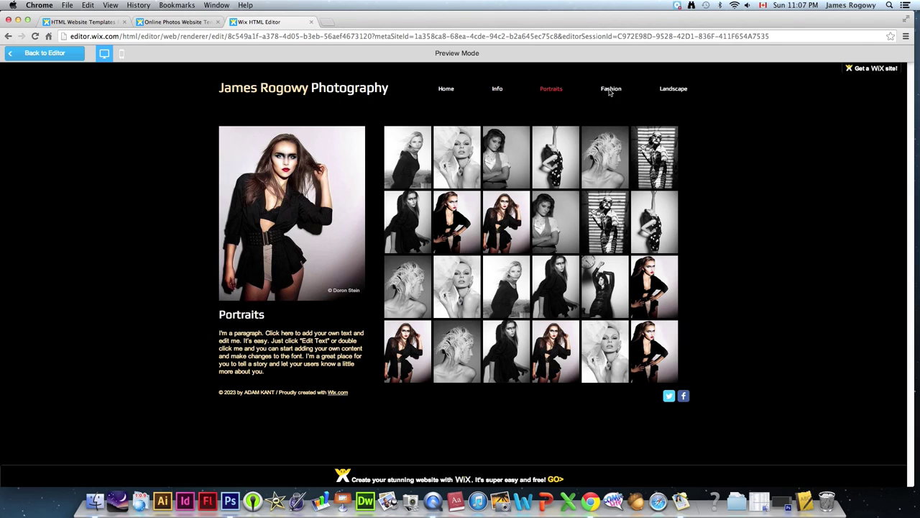
click(609, 89)
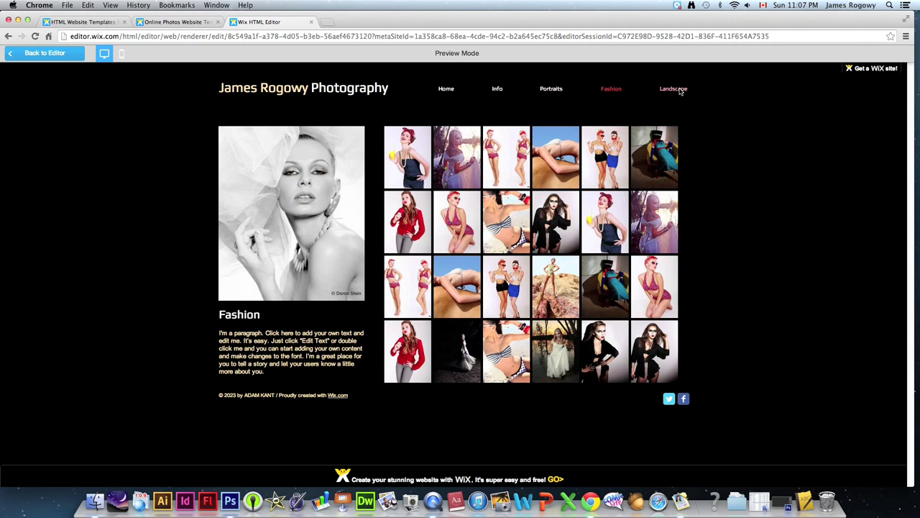
click(676, 89)
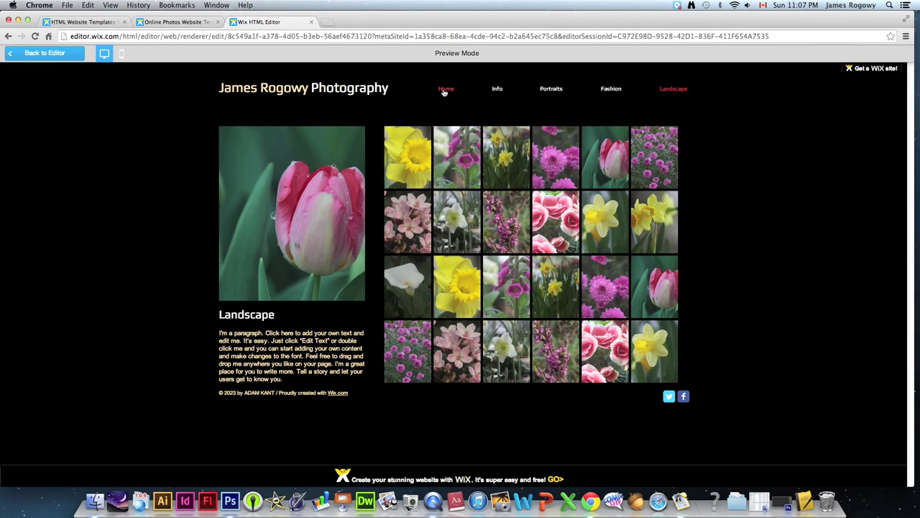
click(444, 90)
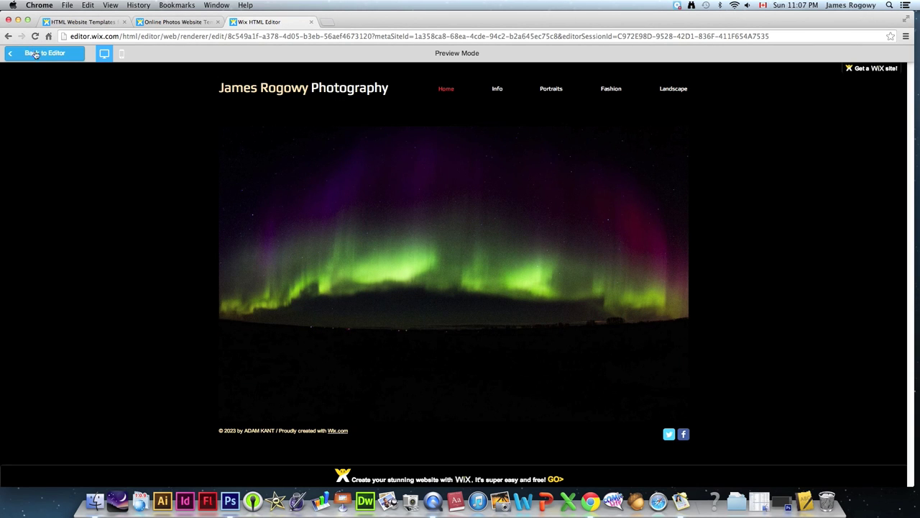
click(59, 57)
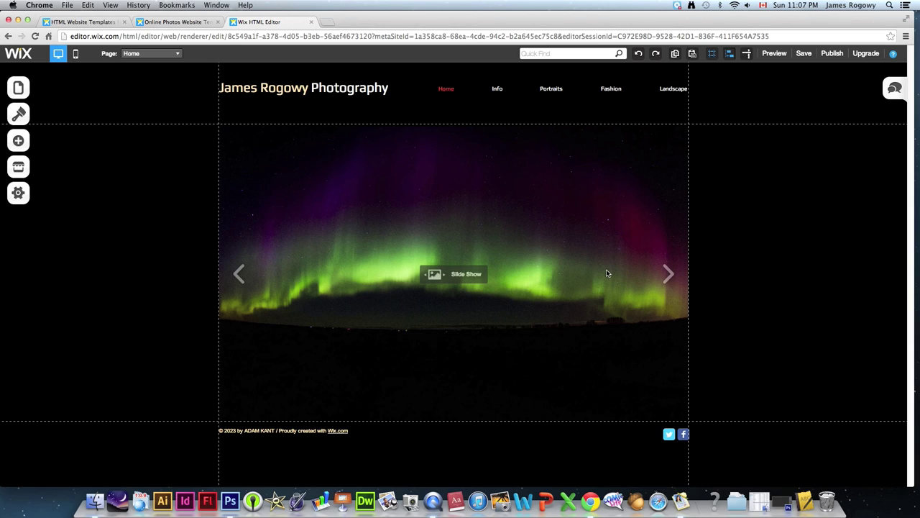
click(834, 54)
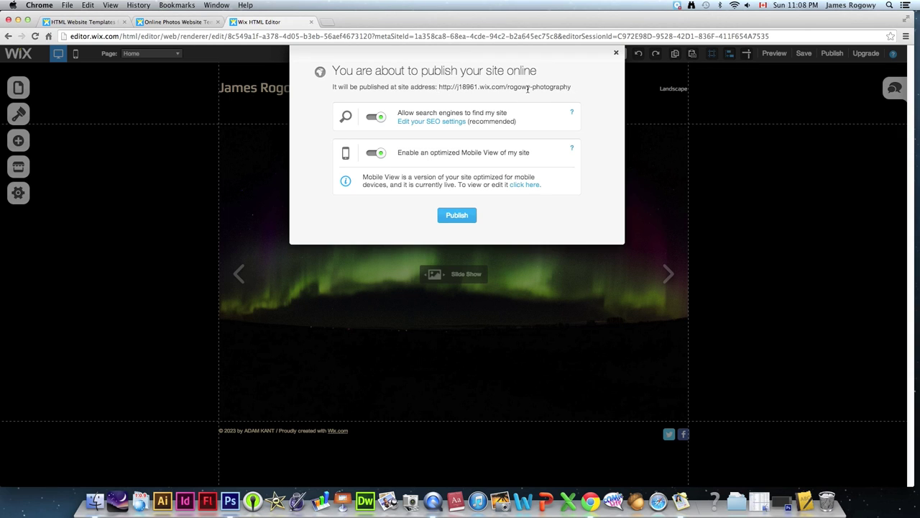
click(618, 55)
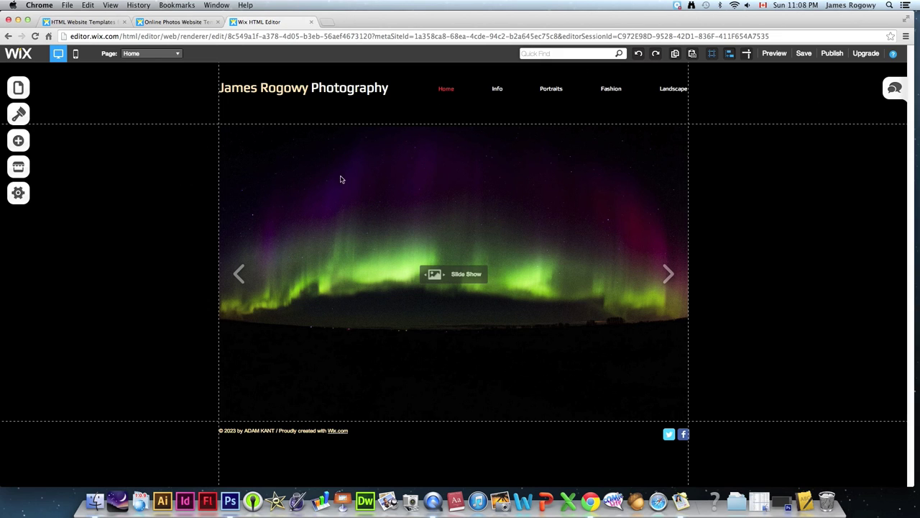
click(327, 24)
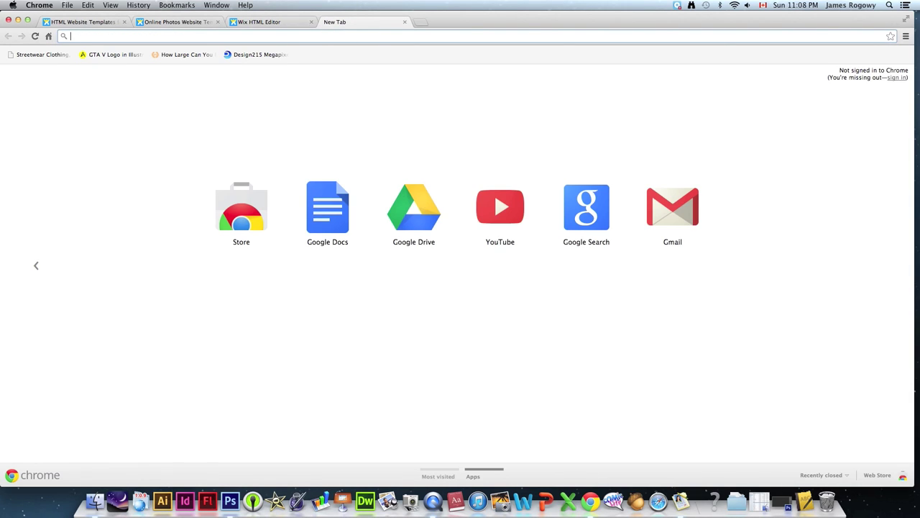
text(www.cshc)
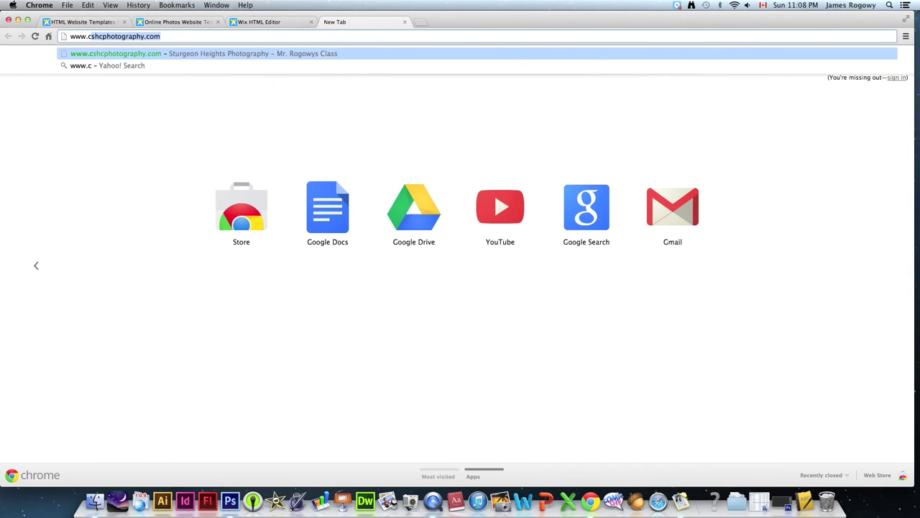
text(pho)
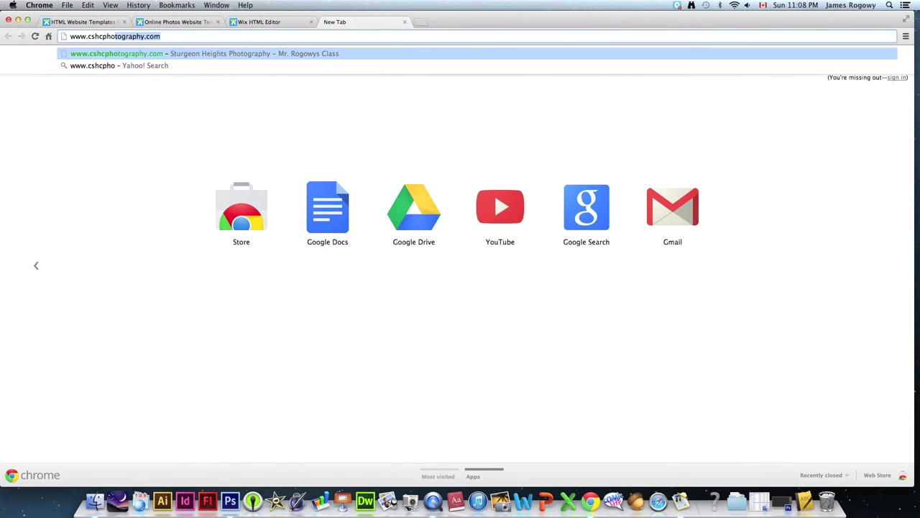
text(tography.com)
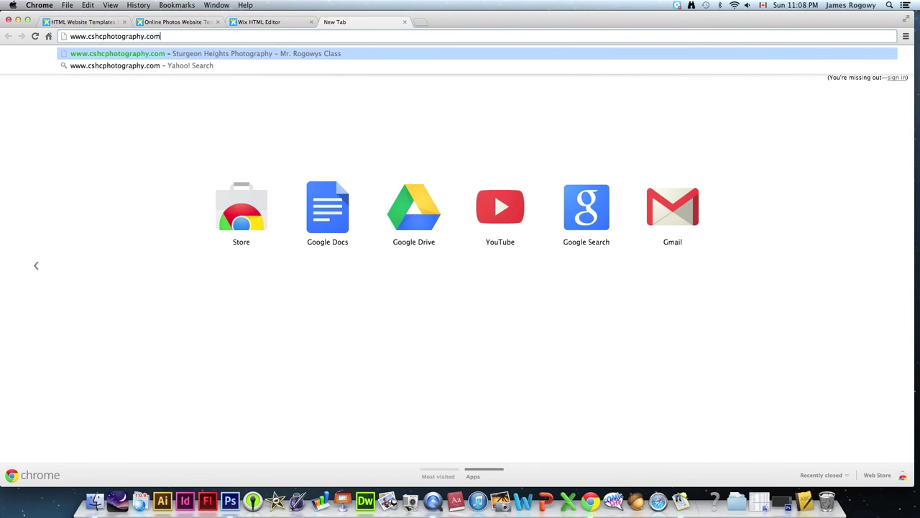
key(Return)
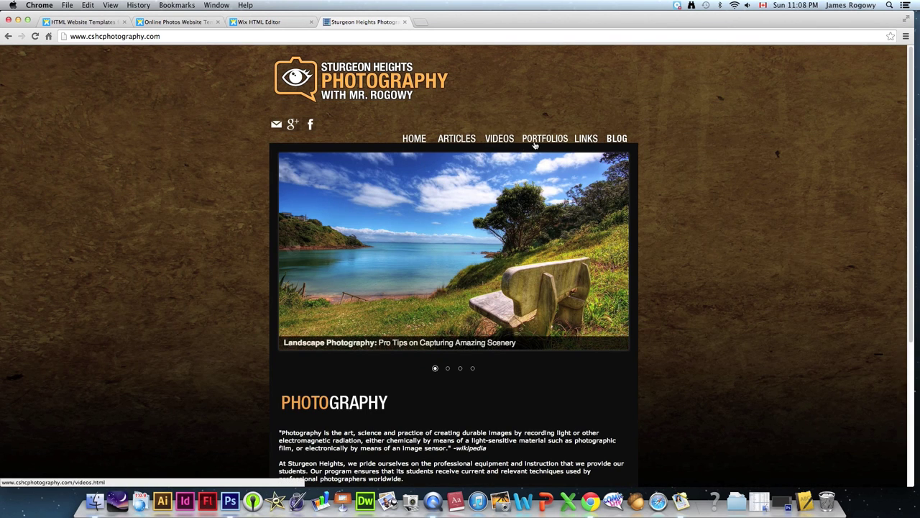
click(547, 139)
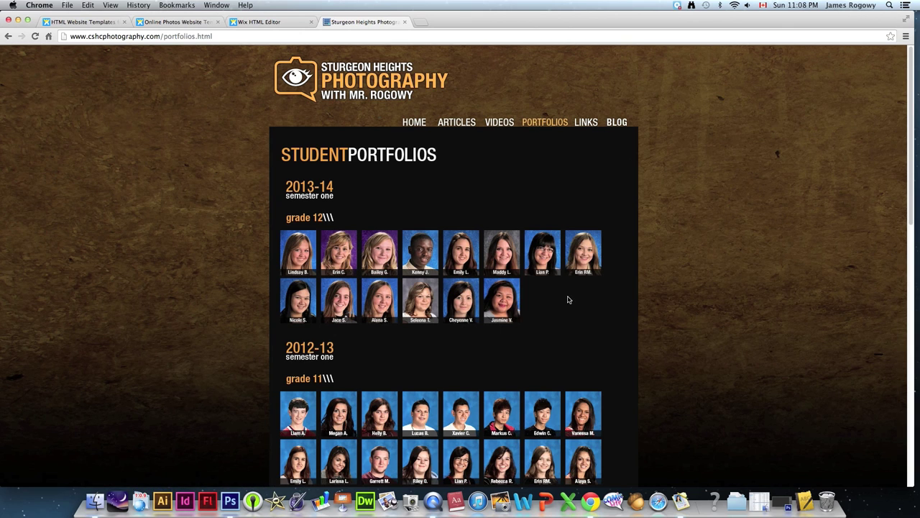
- Scroll through the student portfolios, then return to the Wix editor tab
drag(913, 117, 871, 236)
scroll(871, 237, down, 10)
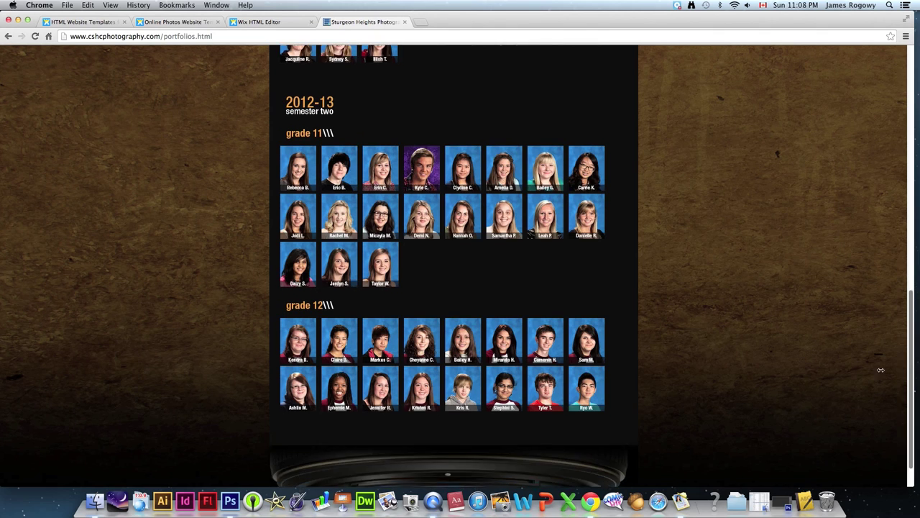
scroll(879, 196, up, 9)
scroll(880, 195, up, 6)
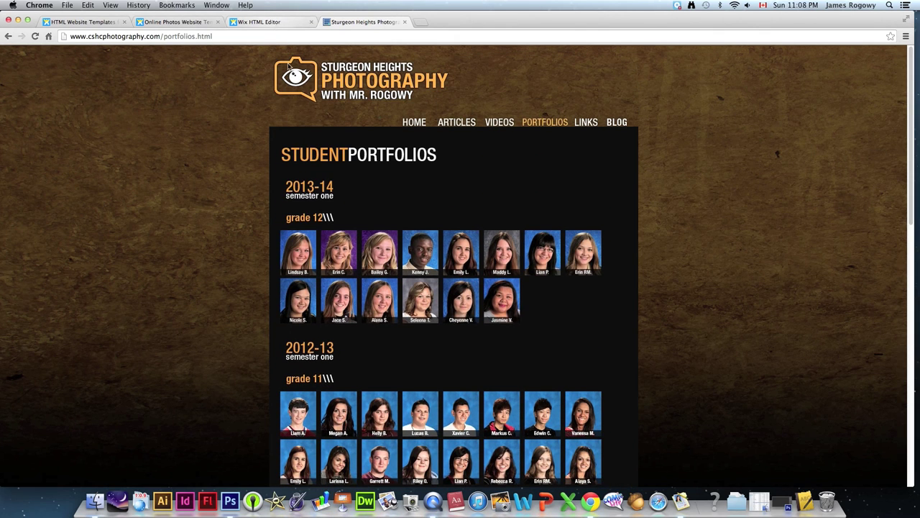
click(275, 26)
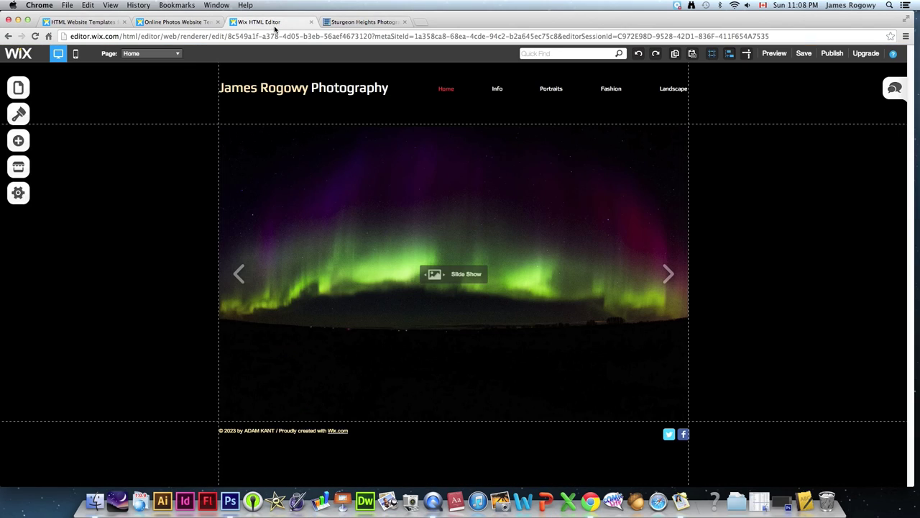